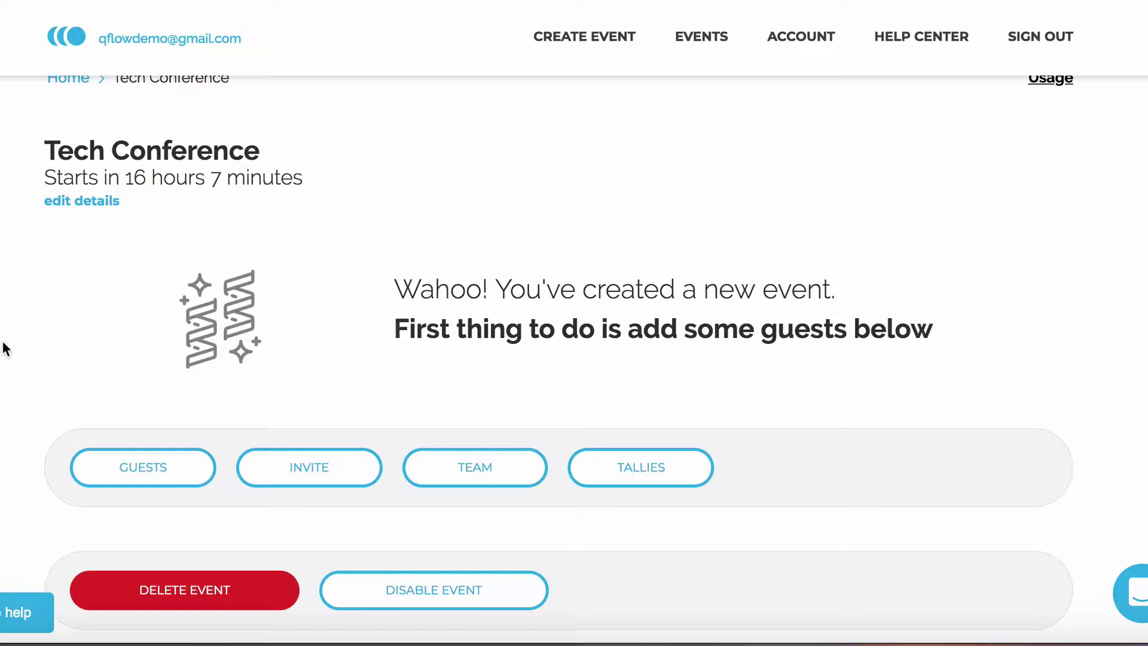
# Import the guest file into Tech Conference, bringing it to 50 guests with 0 / 50 admitted.
pyautogui.click(156, 472)
pyautogui.scroll(-4, 217, 449)
pyautogui.click(328, 315)
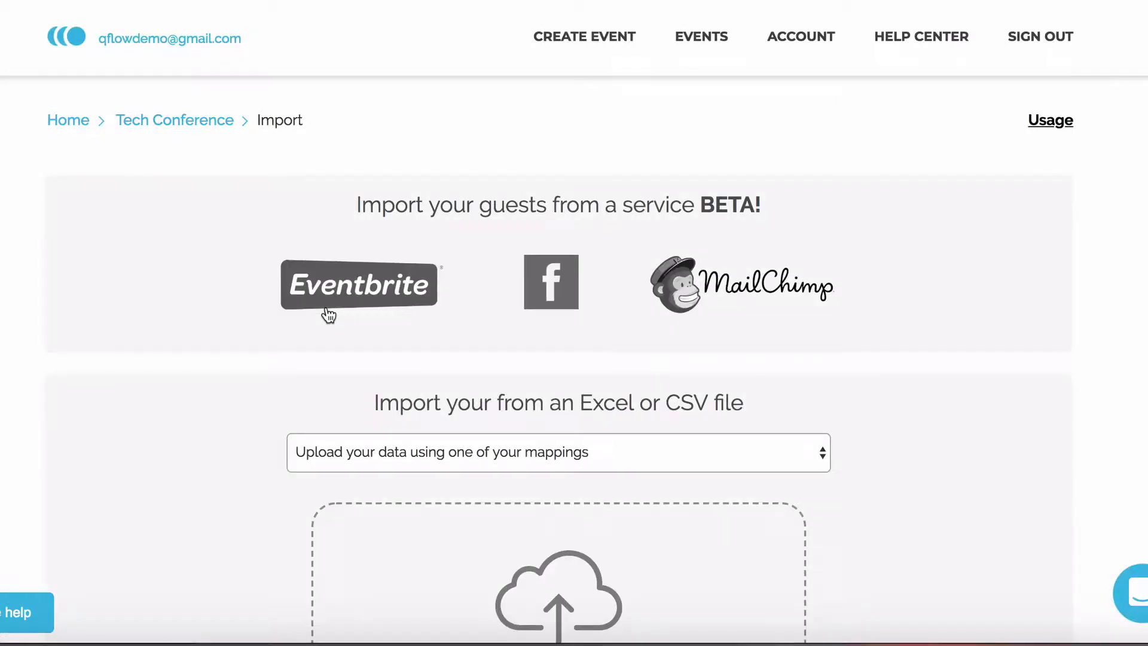
pyautogui.scroll(-3, 515, 441)
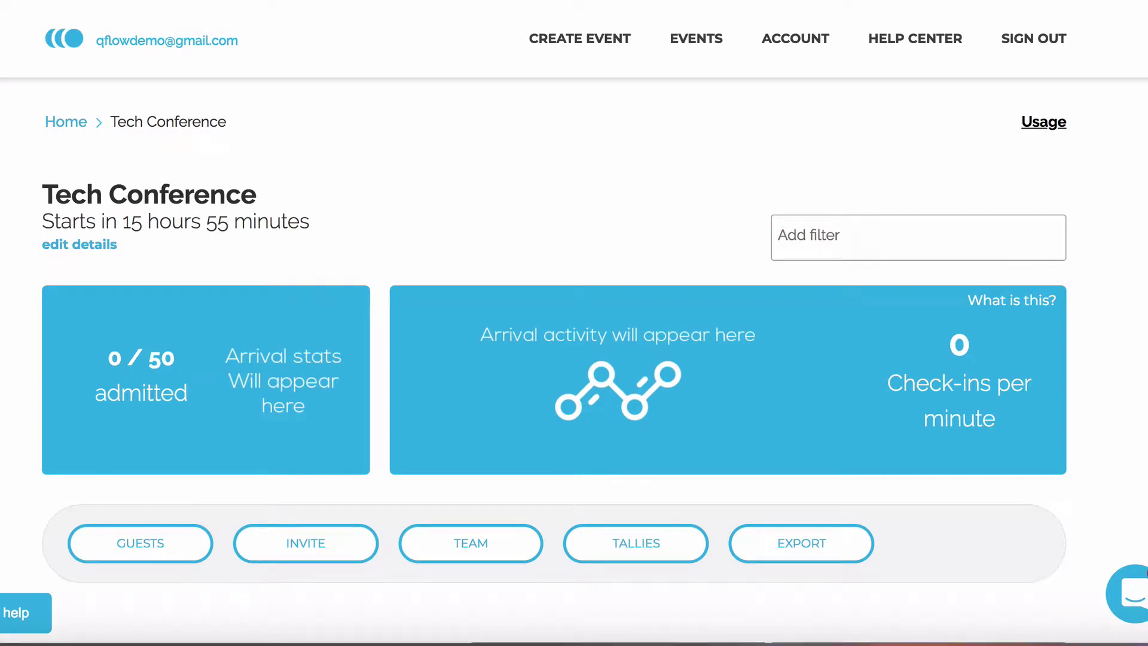
# Create a Tech Conference invitation named 'My first invite'.
pyautogui.click(281, 549)
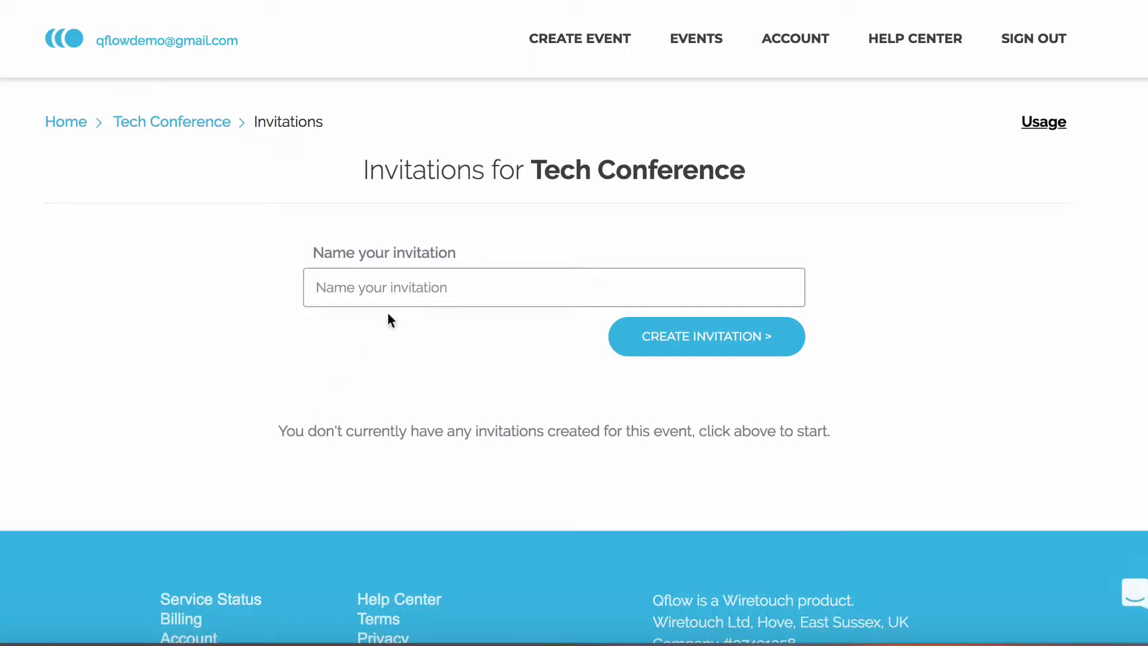
pyautogui.click(419, 285)
pyautogui.write('My first invite')
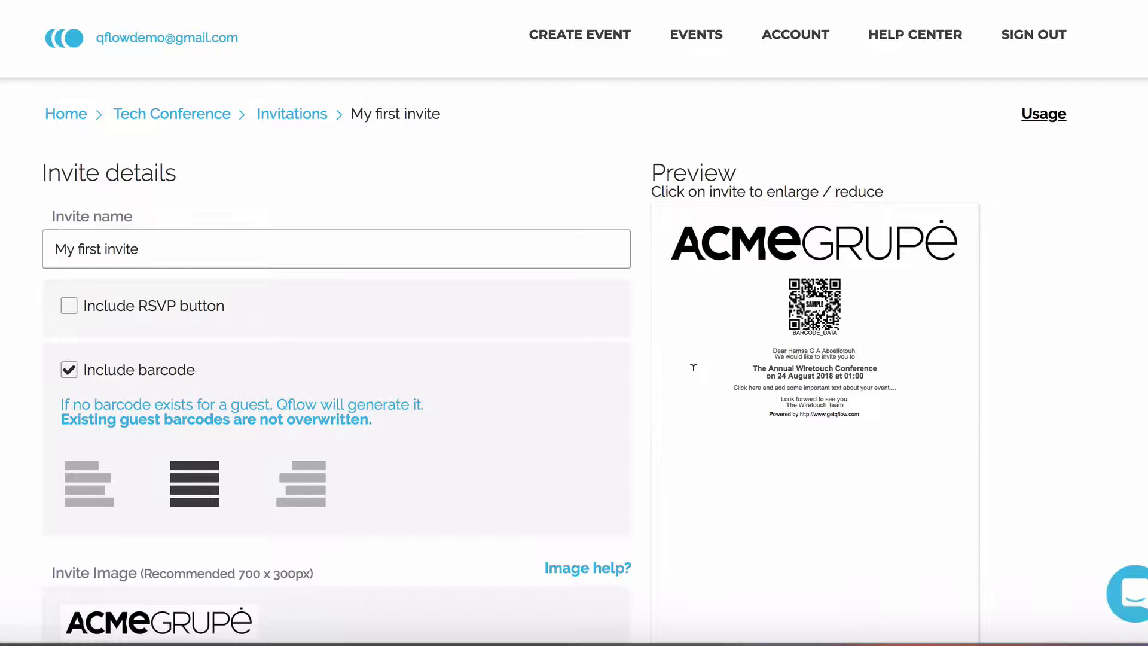
pyautogui.scroll(-1, 694, 367)
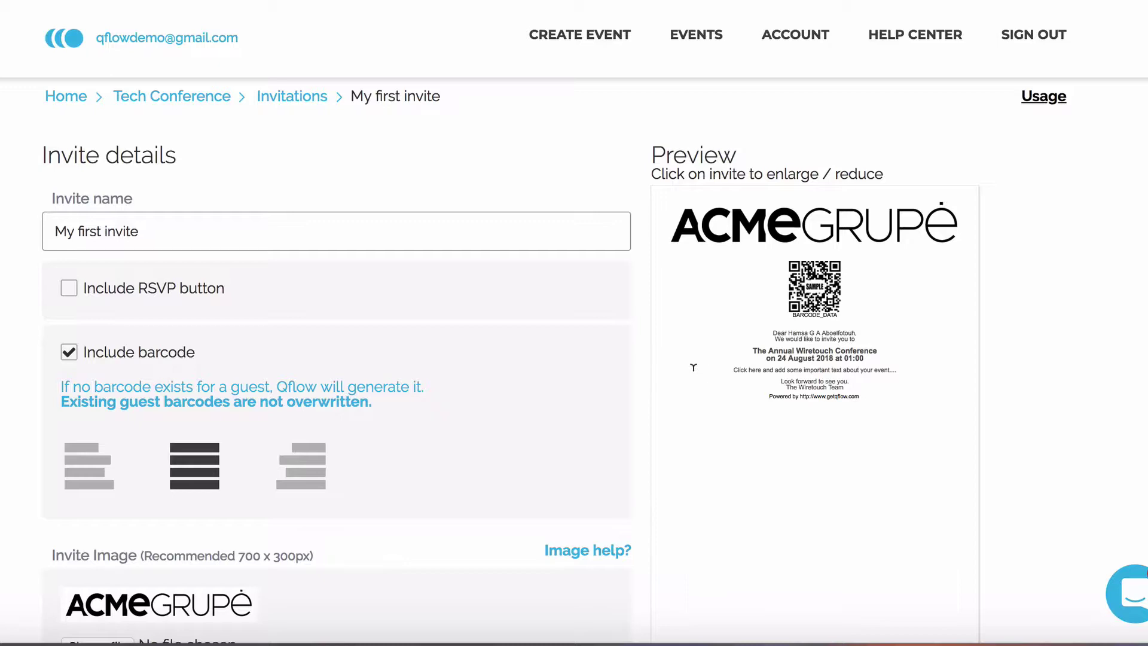
pyautogui.scroll(-3, 668, 370)
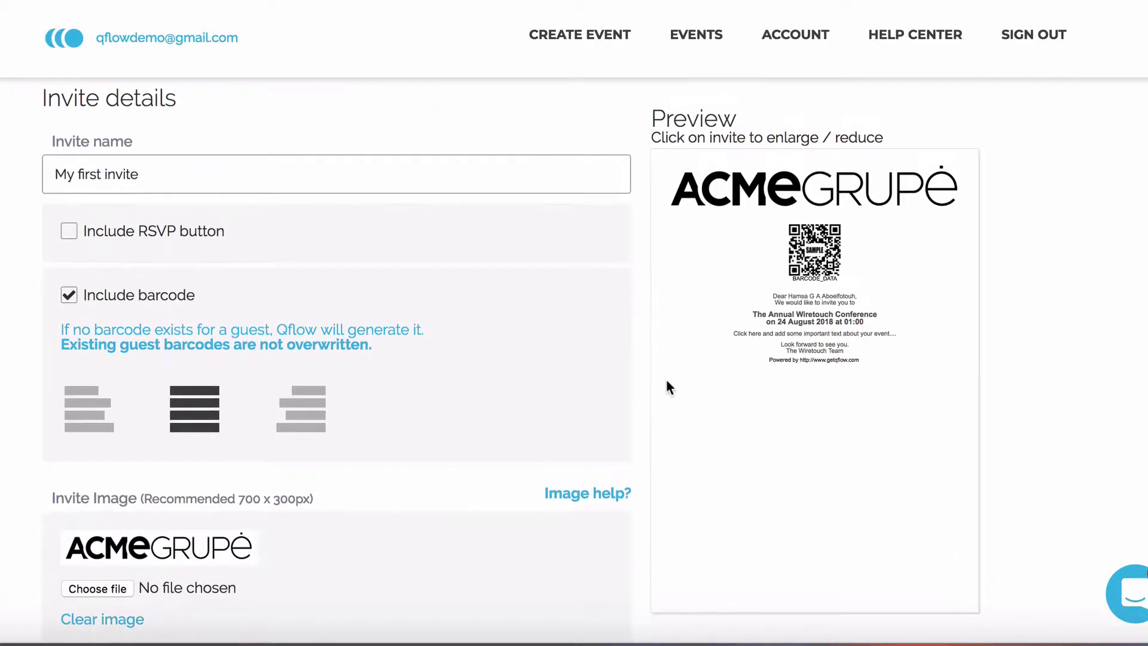
pyautogui.scroll(-2, 666, 379)
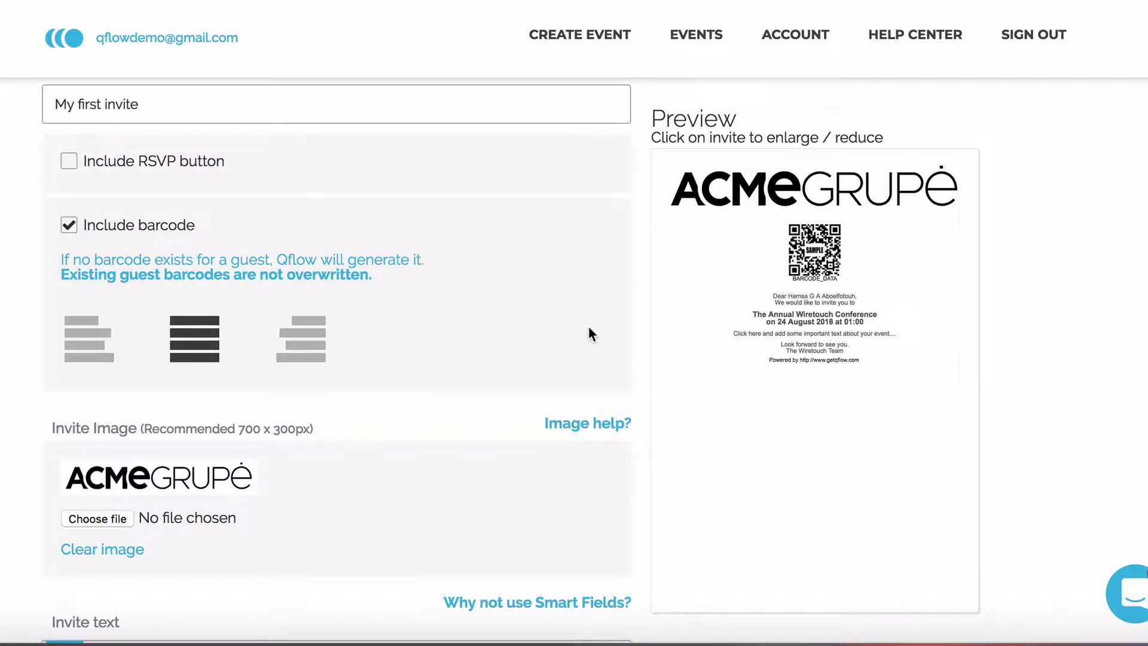
pyautogui.click(95, 356)
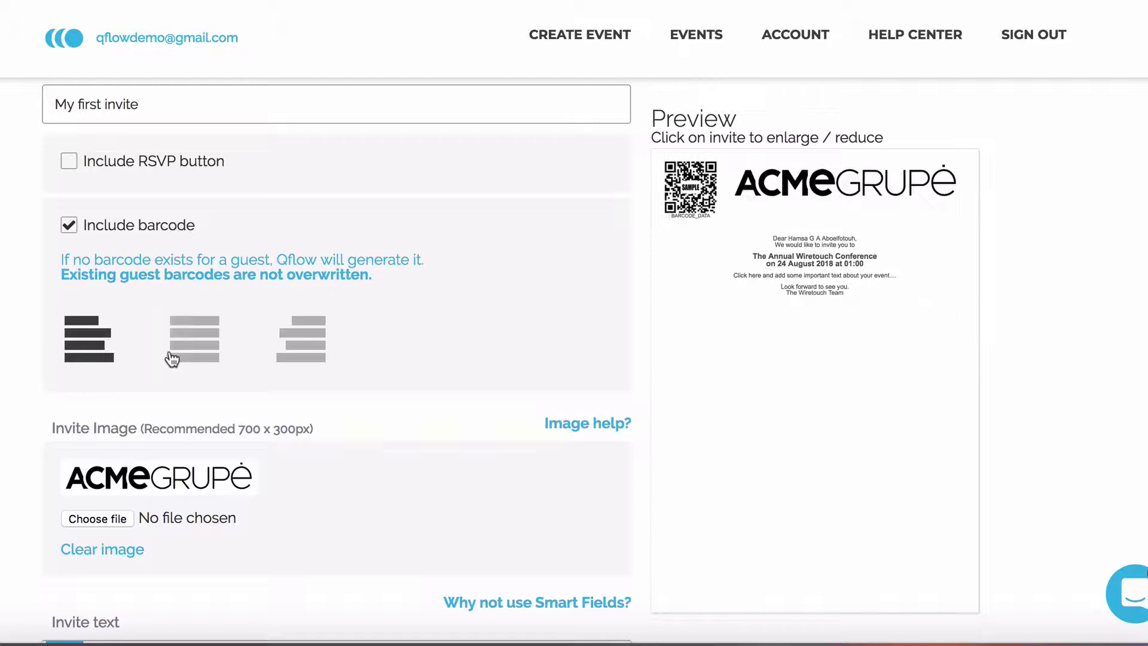
pyautogui.click(315, 357)
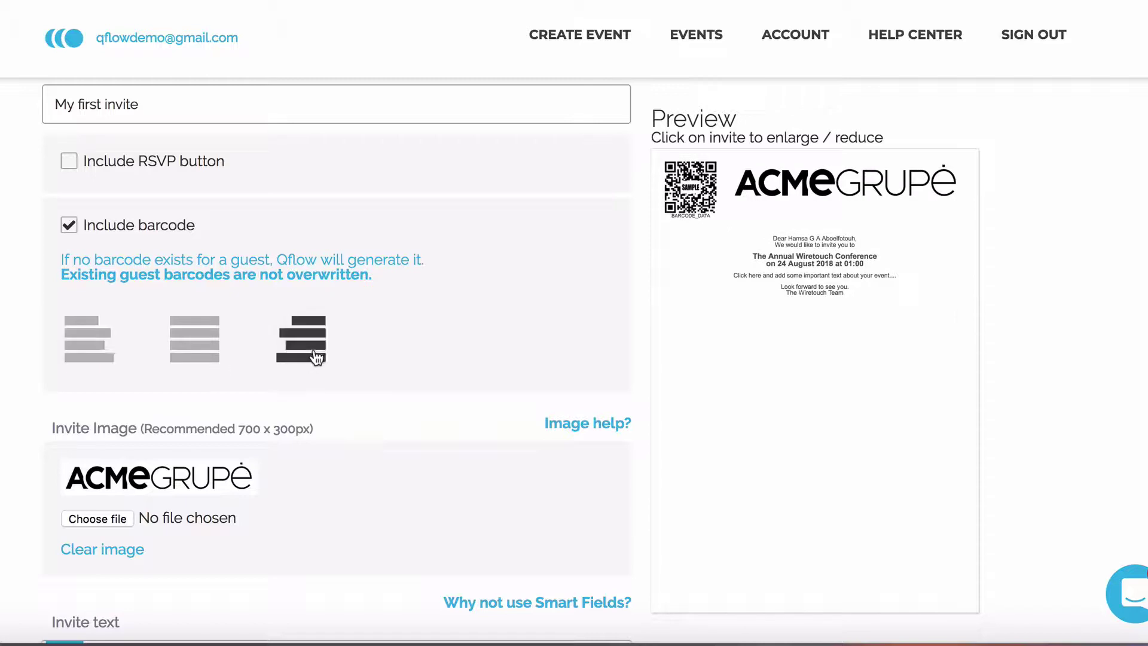
pyautogui.click(205, 350)
pyautogui.scroll(-3, 354, 375)
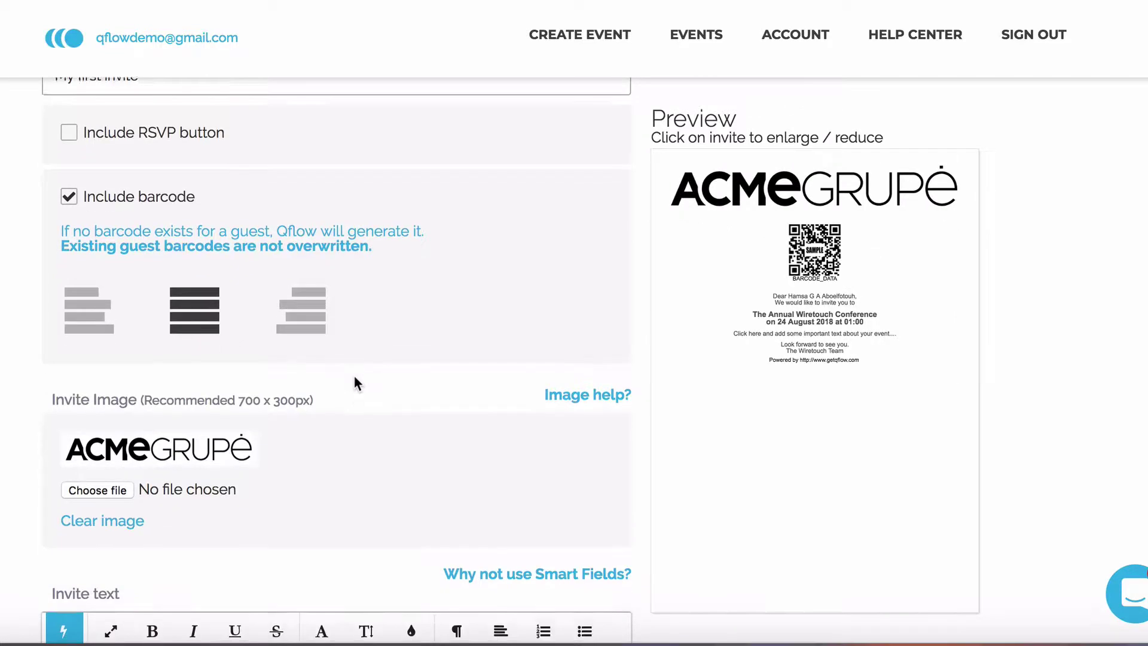
# Upload demo.jpeg from the Tutorial folder as the invite image, showing the ACME logo above the barcode.
pyautogui.click(114, 347)
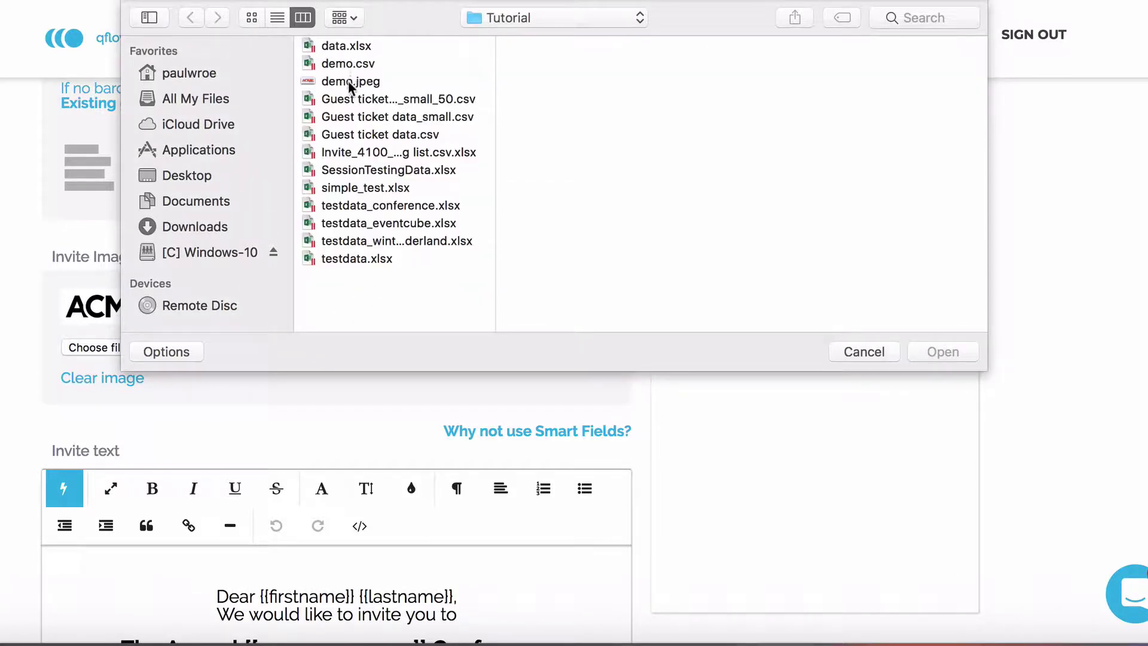
pyautogui.click(349, 83)
pyautogui.doubleClick(348, 81)
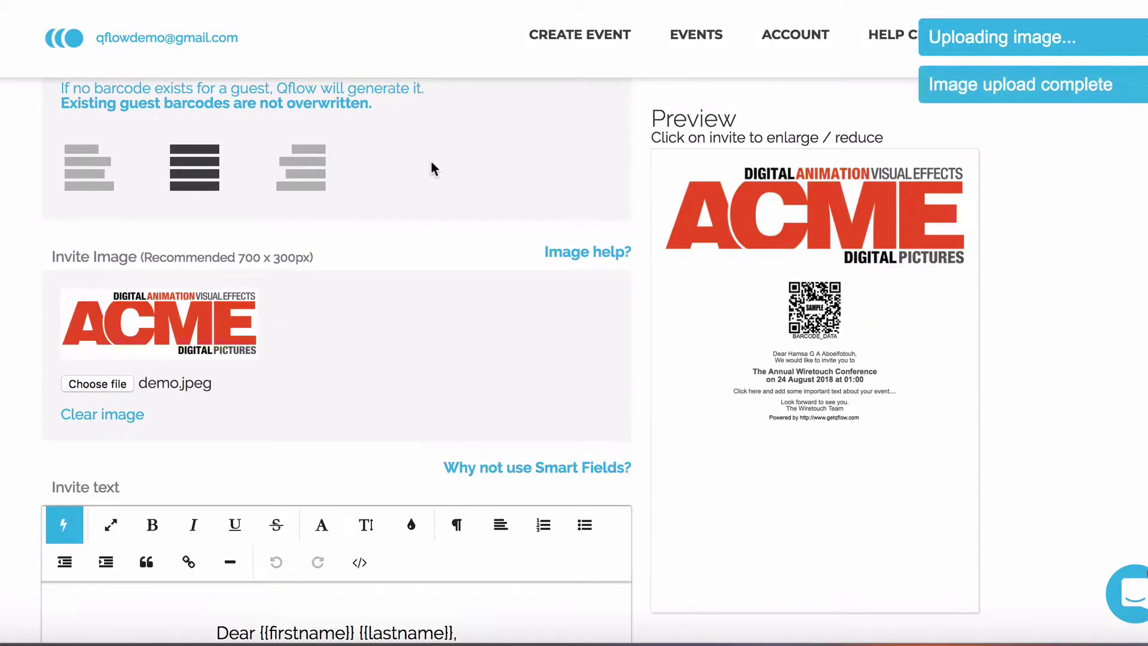
pyautogui.scroll(-2, 555, 241)
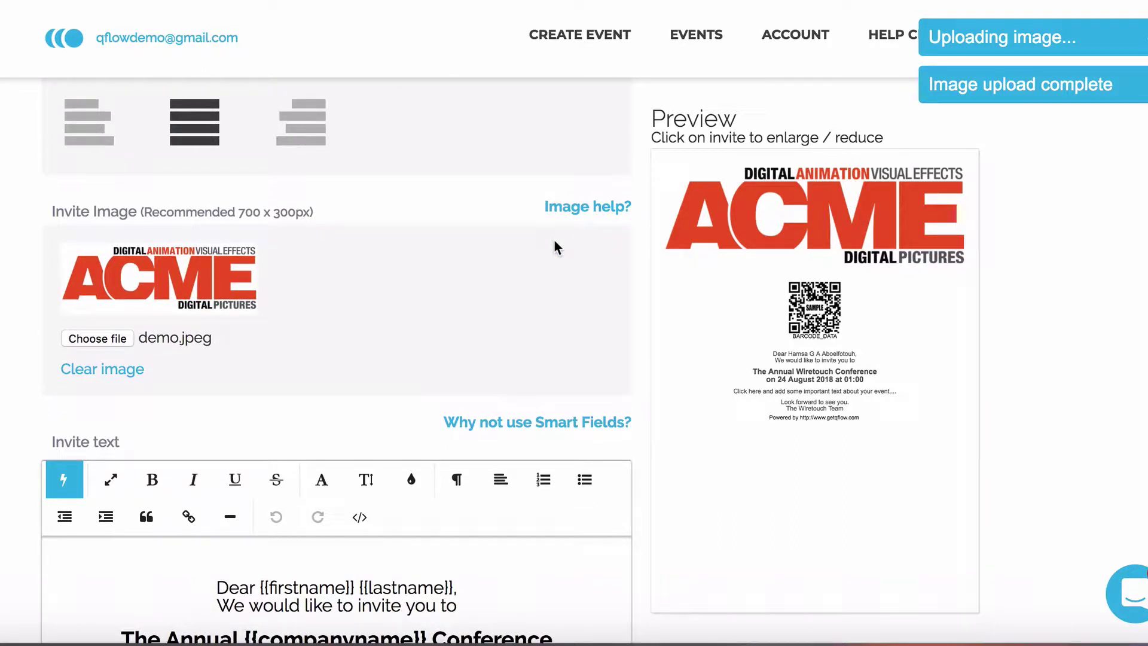
pyautogui.scroll(-5, 571, 295)
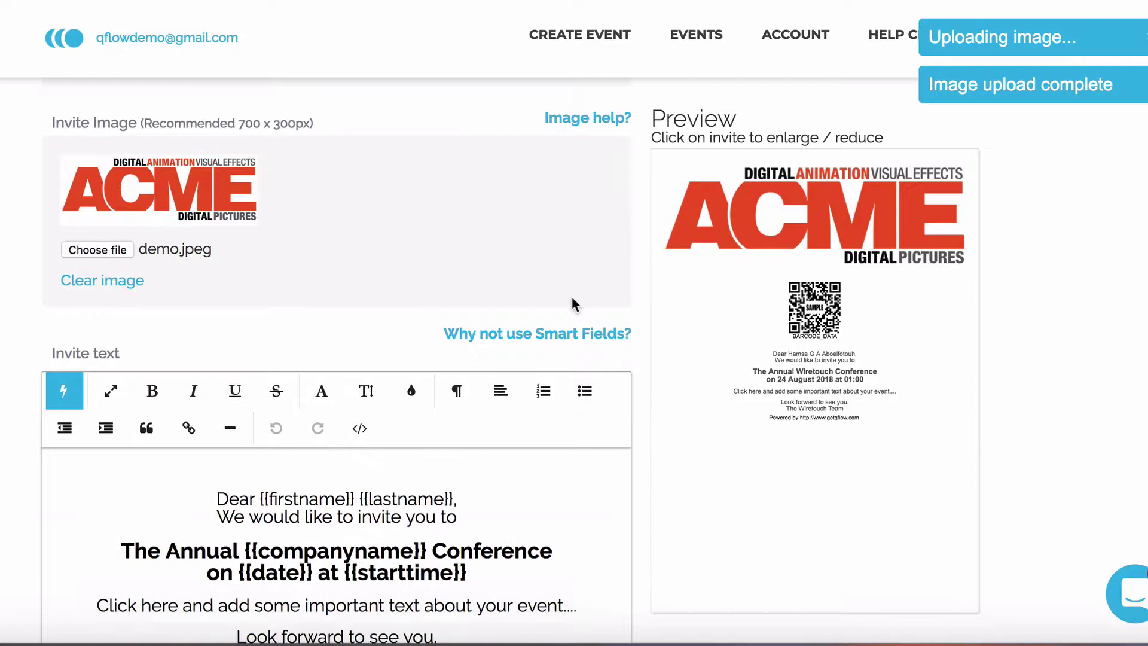
pyautogui.scroll(-1, 571, 297)
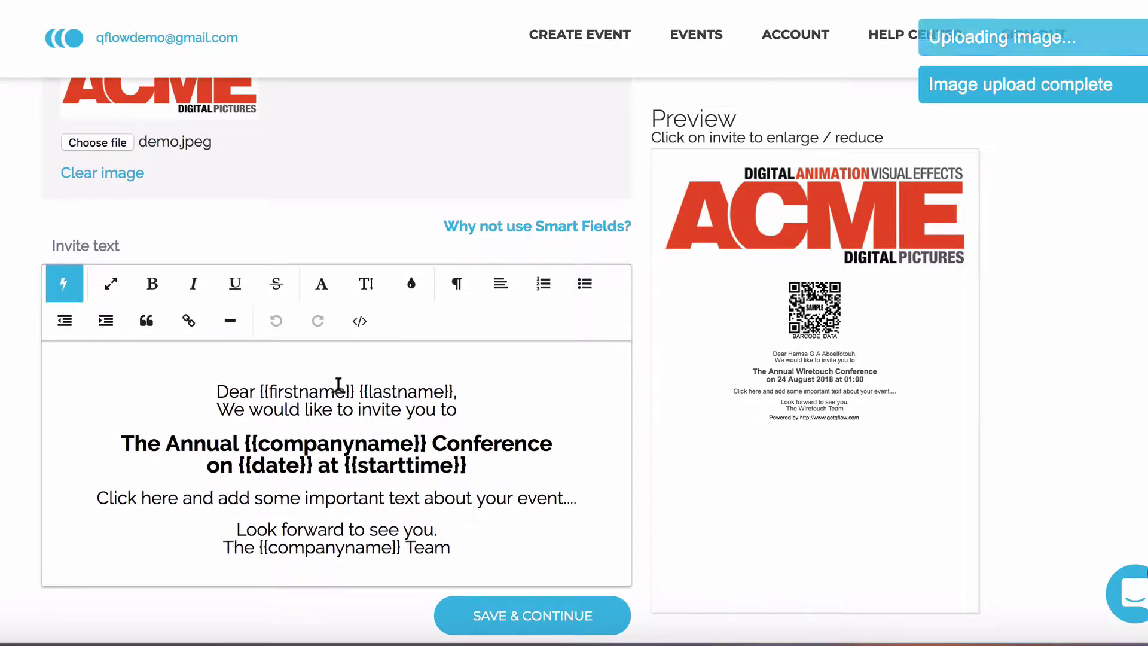
pyautogui.scroll(-1, 322, 391)
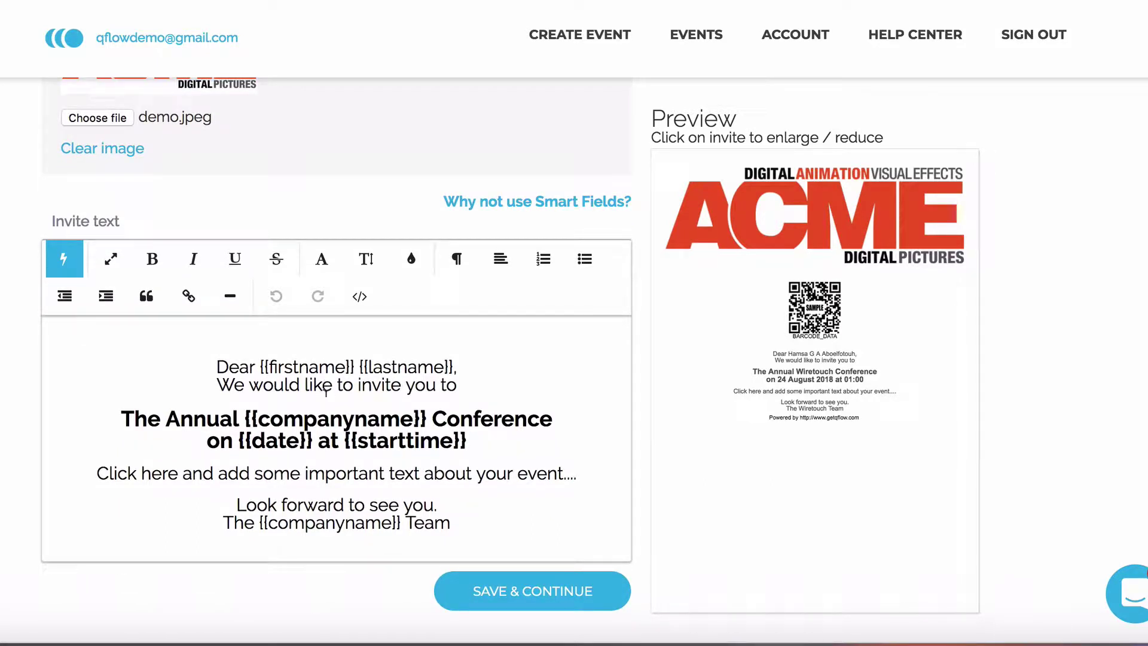
# Insert the Tags smart field on a new line below the date heading, previewing 'Tags: Guest lists, Silver'.
pyautogui.click(55, 263)
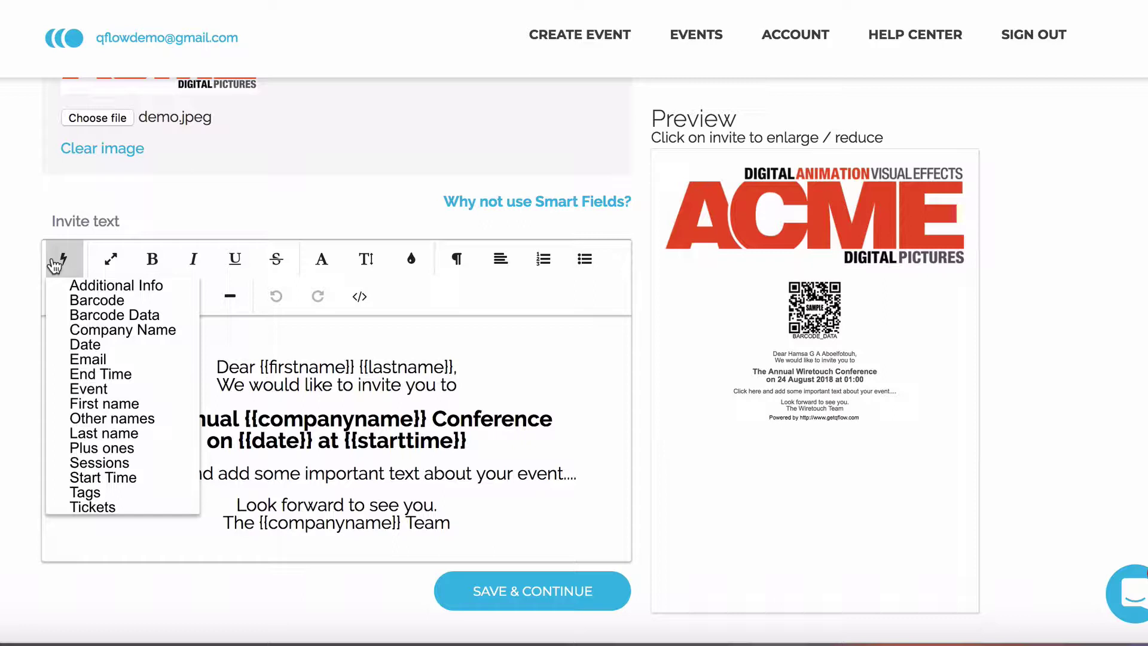
pyautogui.click(59, 258)
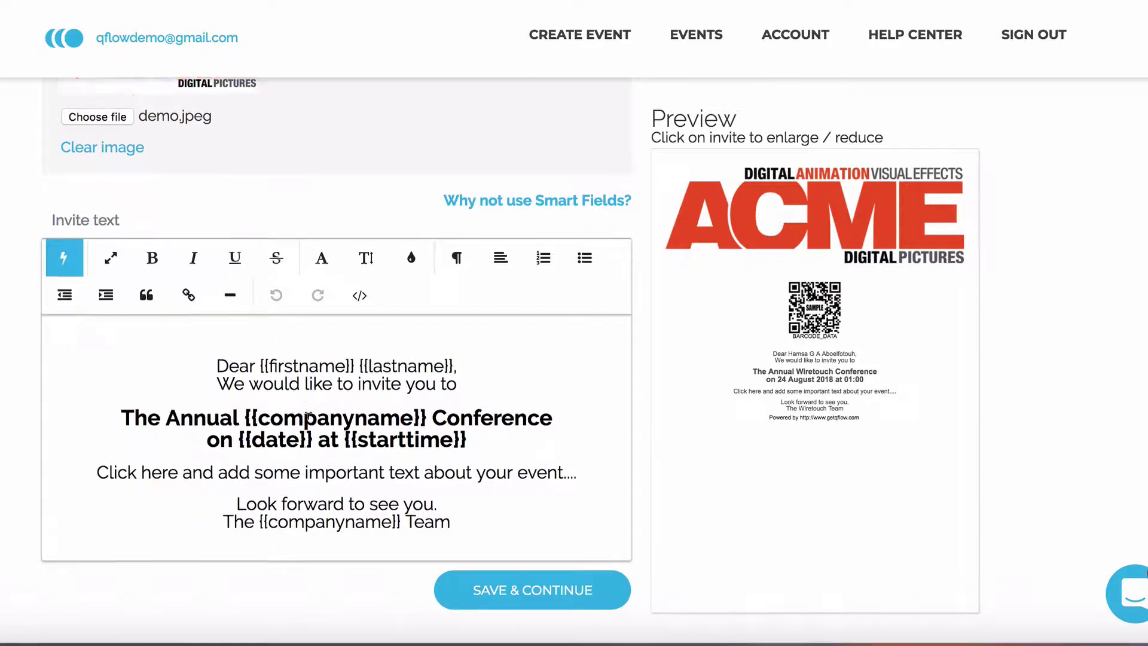
pyautogui.scroll(-2, 306, 413)
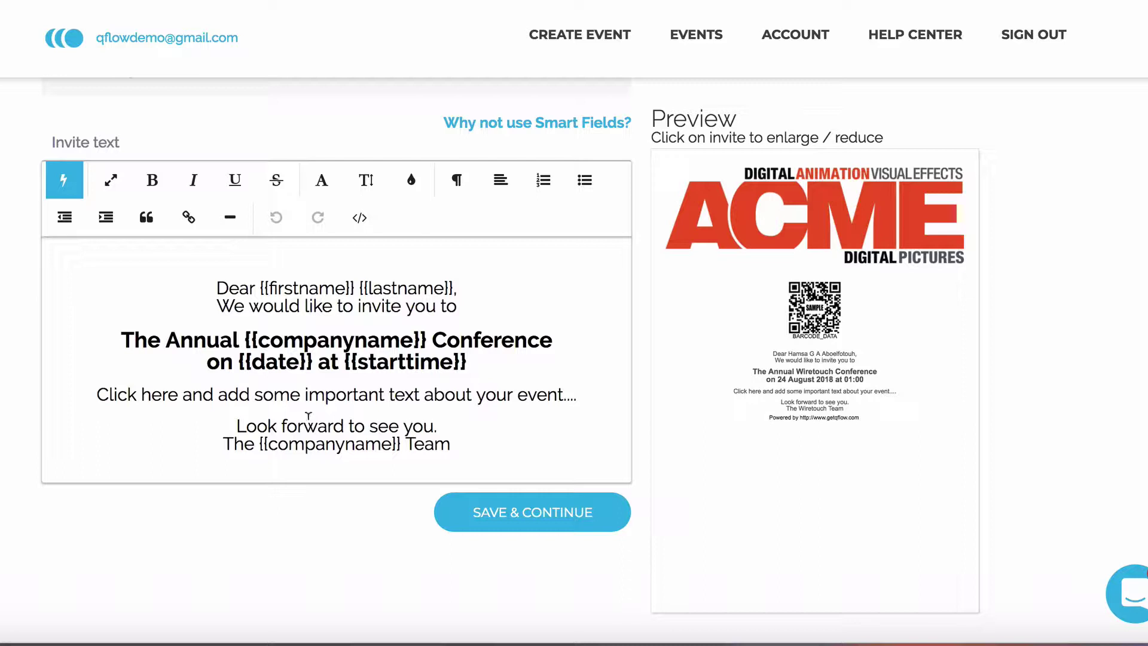
pyautogui.scroll(-1, 308, 410)
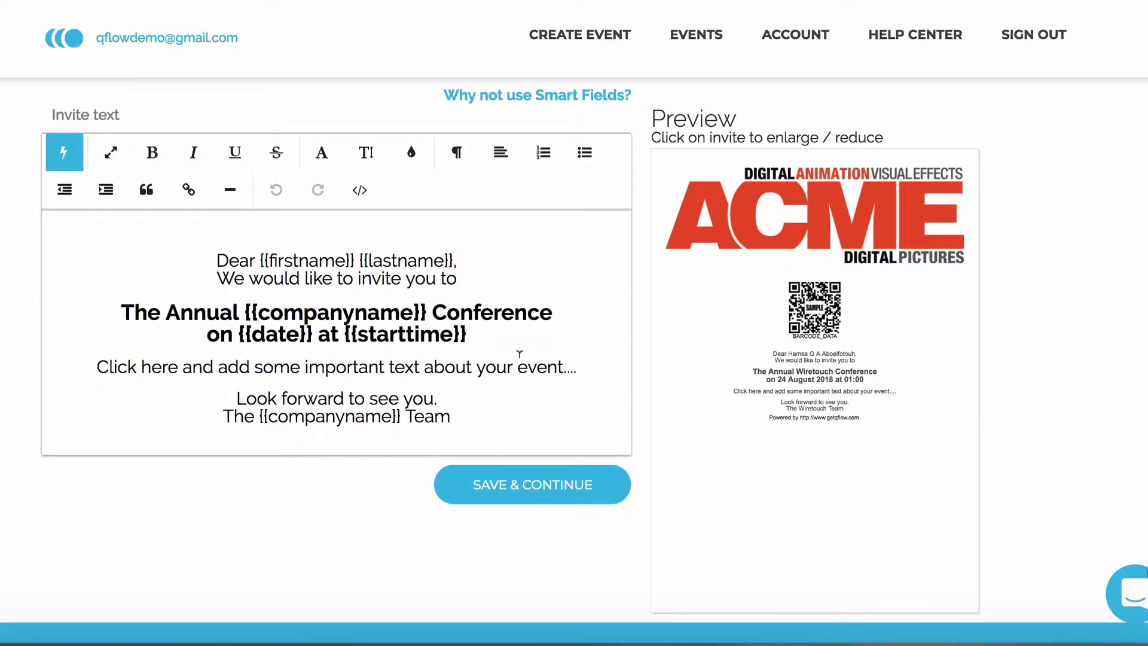
pyautogui.click(511, 325)
pyautogui.press('Return')
pyautogui.press('Return')
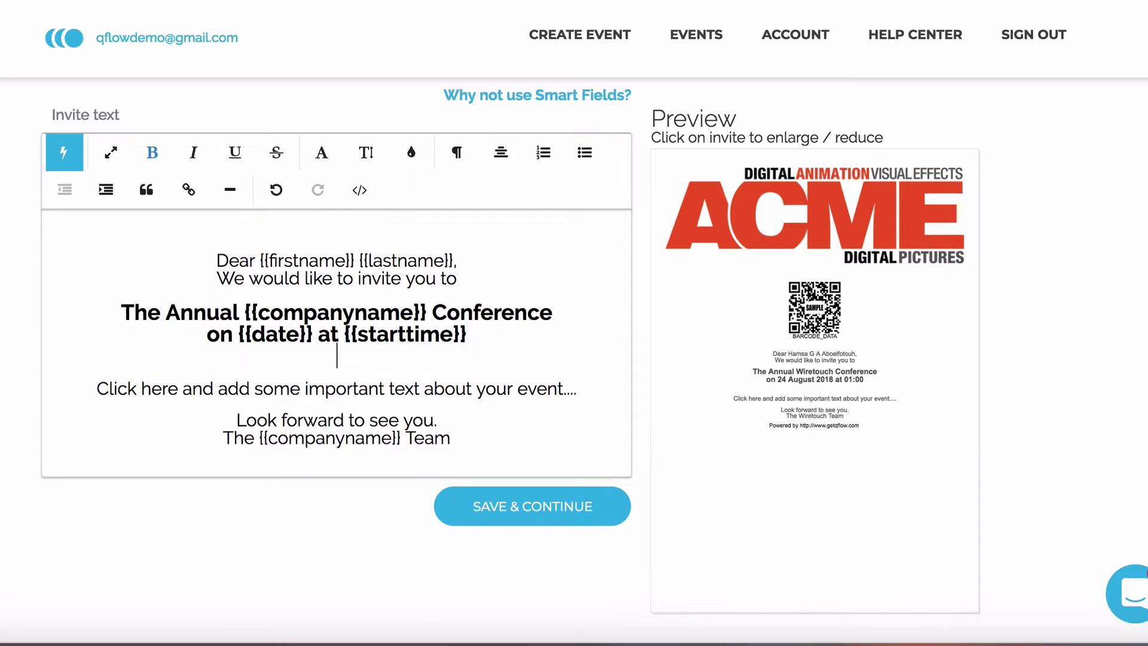
pyautogui.click(64, 153)
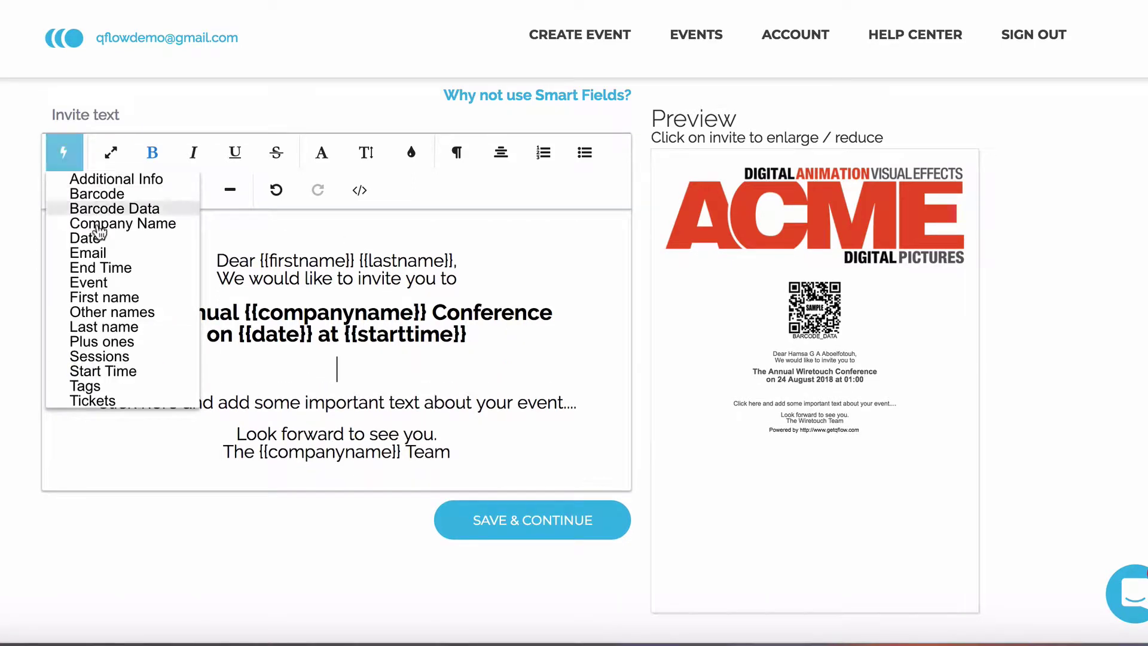
pyautogui.click(122, 380)
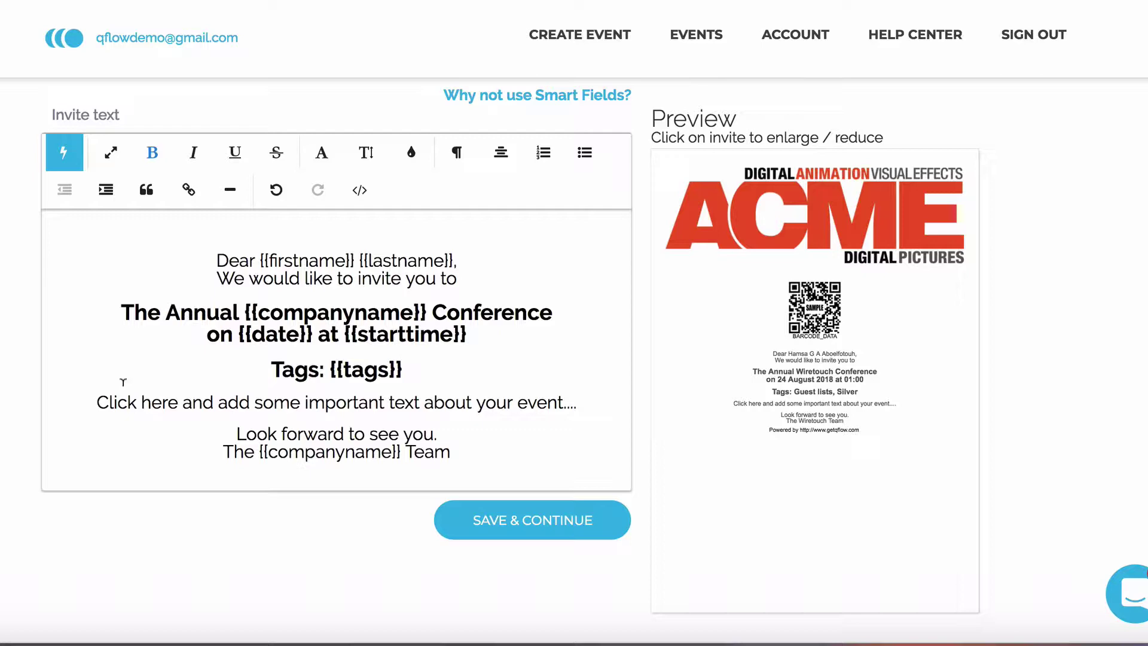
pyautogui.click(837, 471)
pyautogui.scroll(-4, 729, 443)
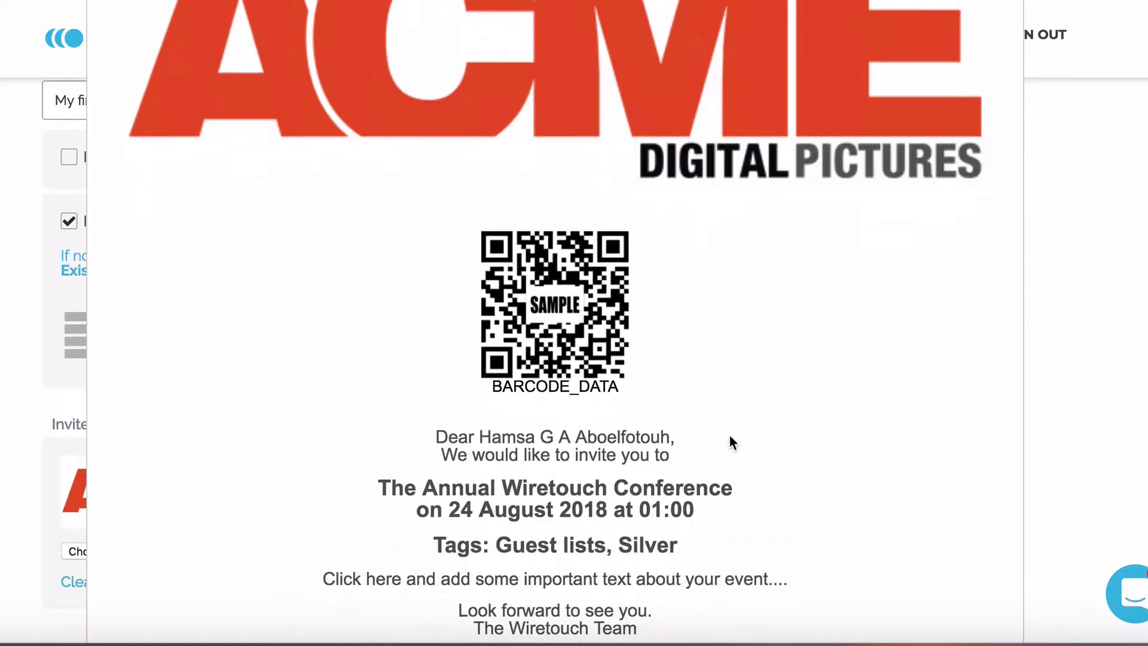
pyautogui.scroll(-1, 705, 475)
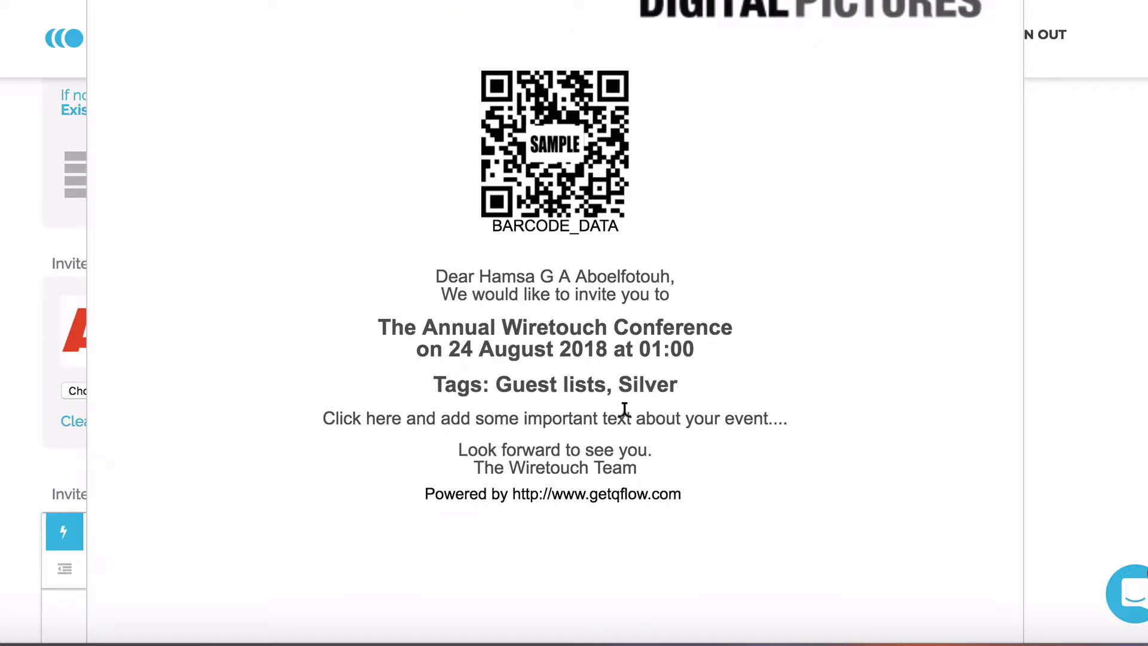
pyautogui.click(808, 383)
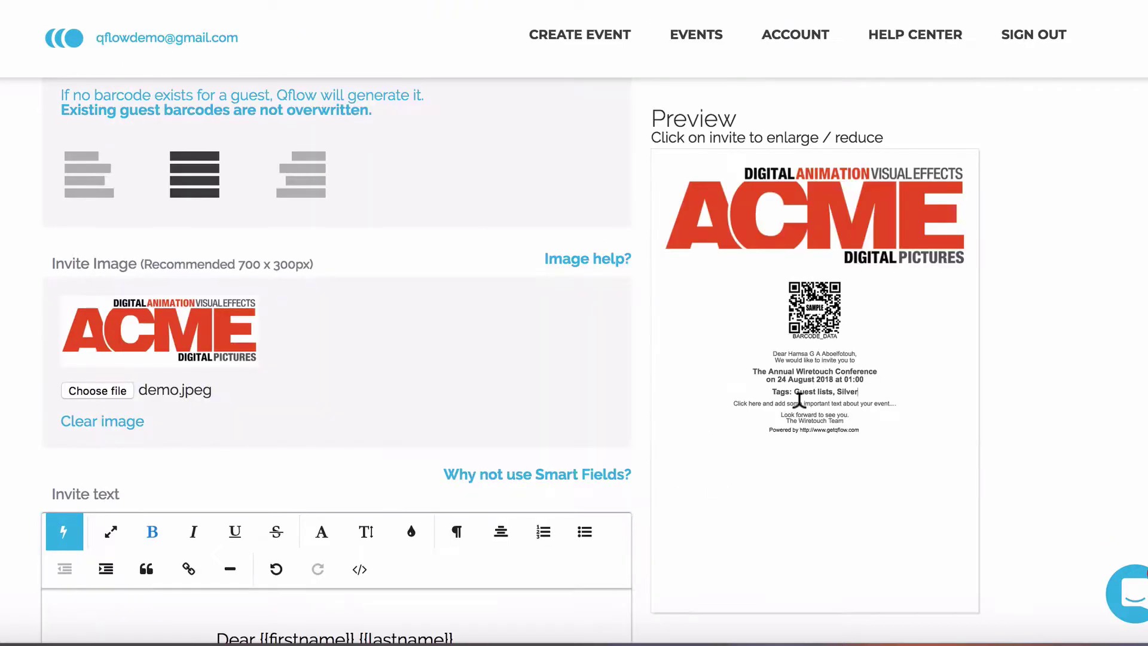
pyautogui.scroll(1, 553, 442)
pyautogui.scroll(-7, 551, 435)
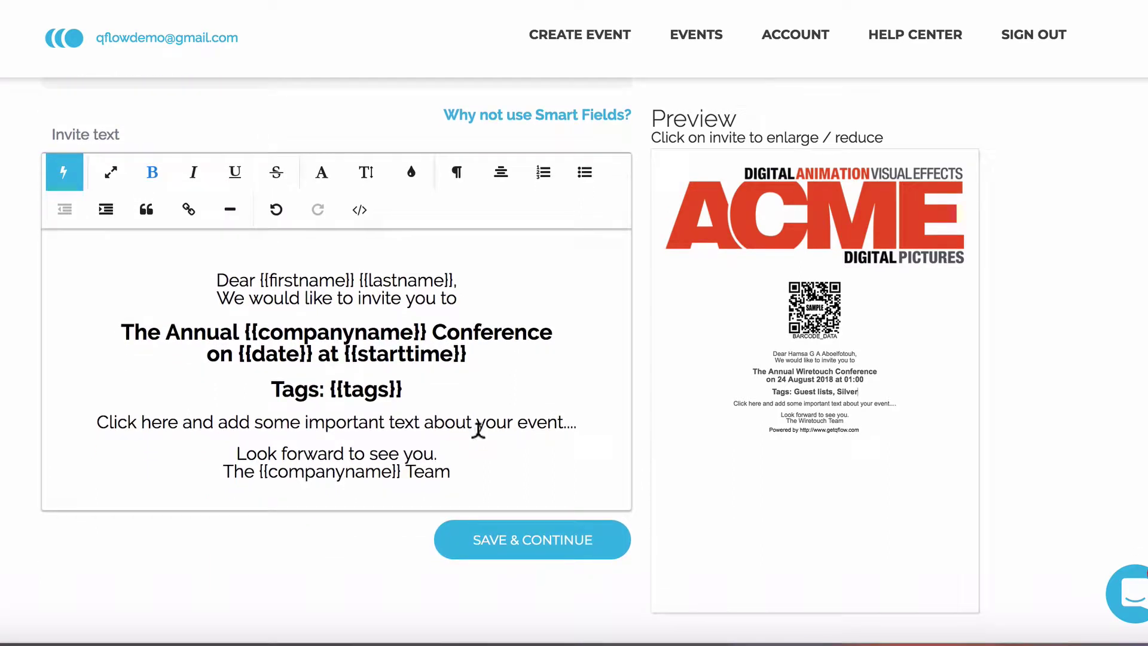
pyautogui.scroll(-1, 448, 433)
pyautogui.scroll(-2, 448, 439)
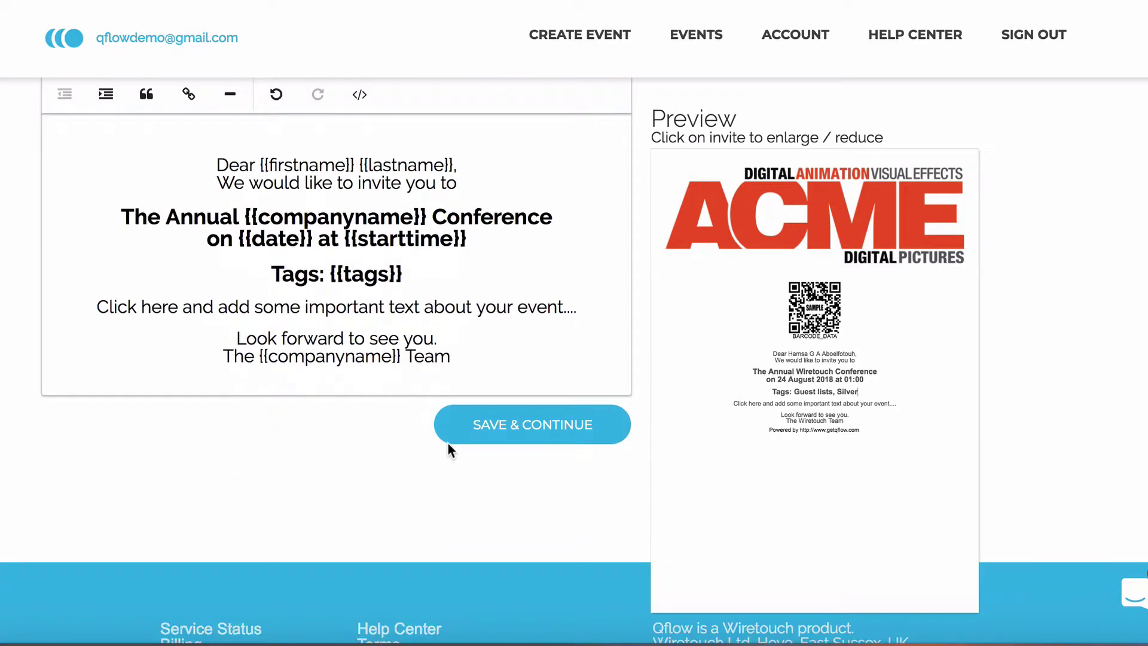
# Save the invite and review sending options: subject 'My first invite', HTML email or PDF attachment.
pyautogui.click(507, 422)
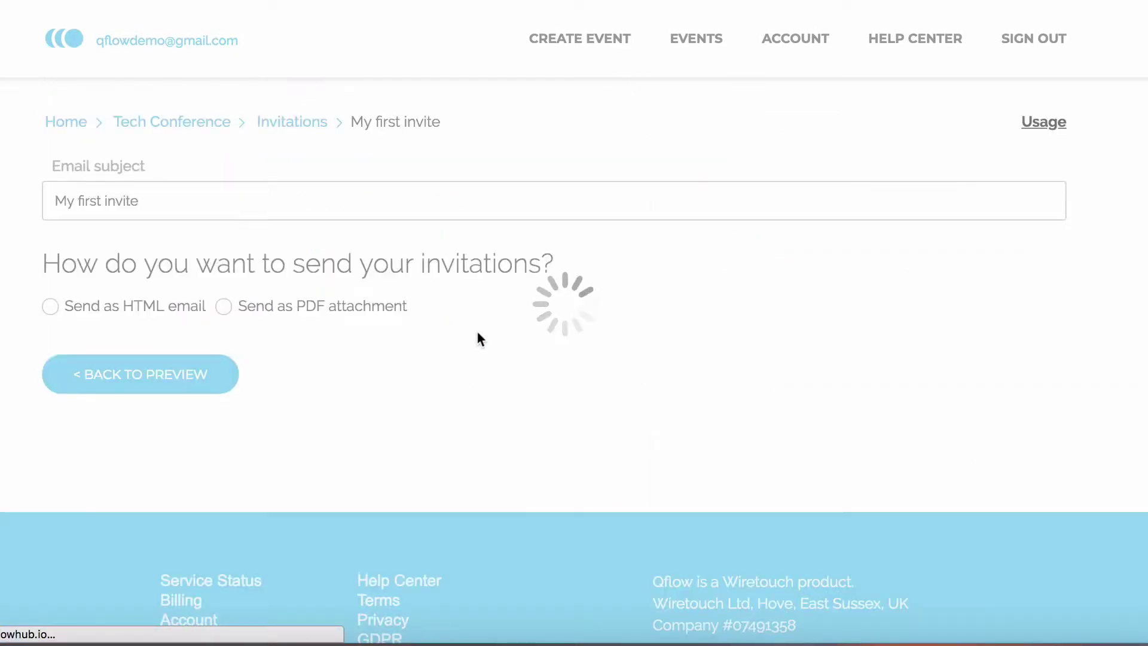
pyautogui.scroll(-1, 500, 378)
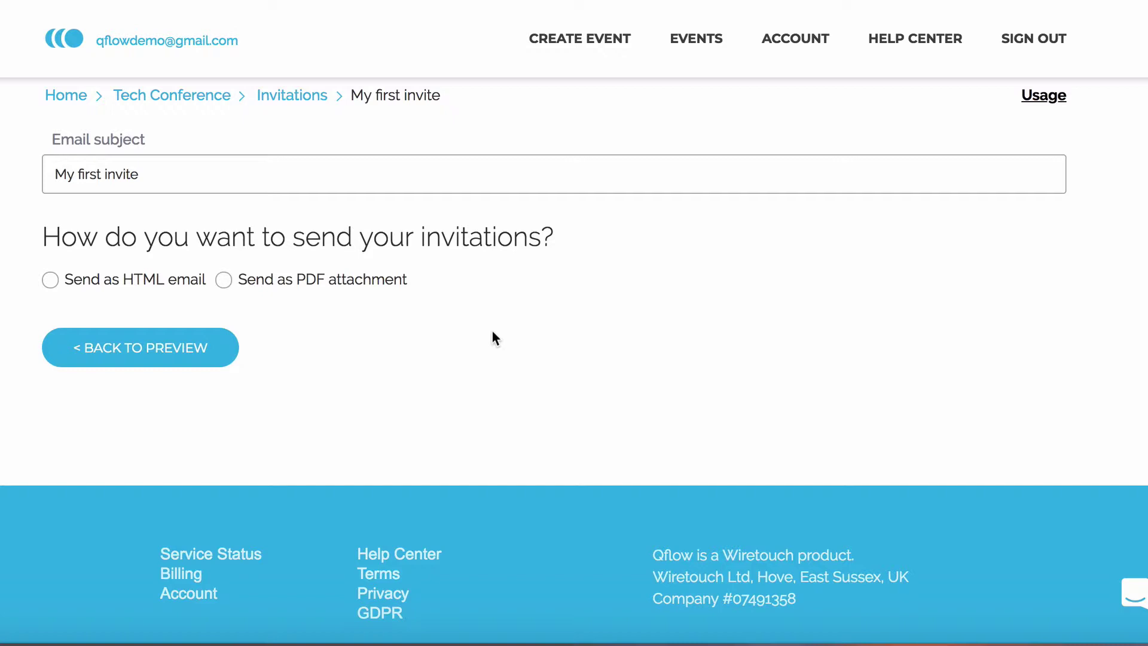
pyautogui.scroll(-2, 493, 332)
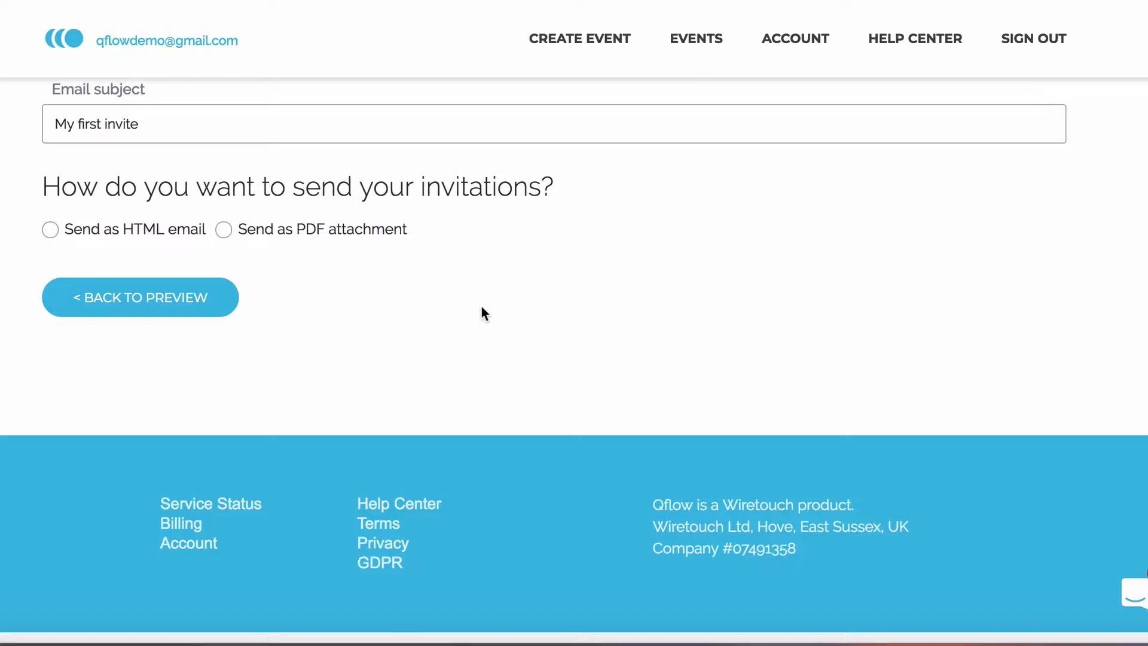
# Choose 'Send as PDF attachment', review the invite text, and save to reach recipient selection.
pyautogui.click(281, 234)
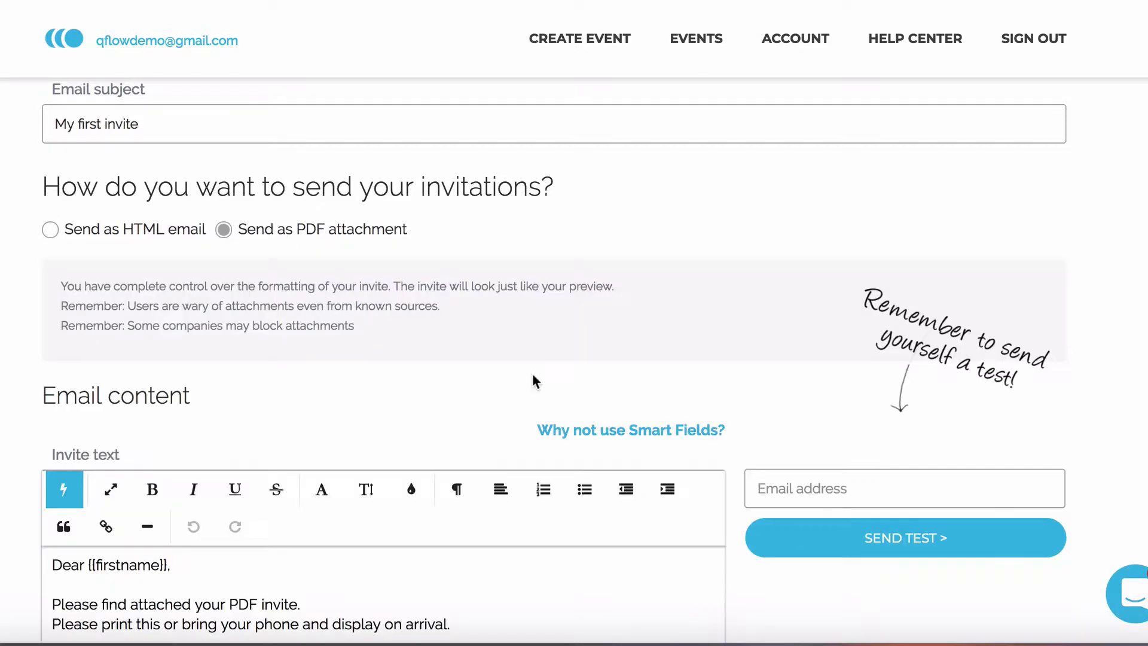
pyautogui.scroll(-4, 749, 565)
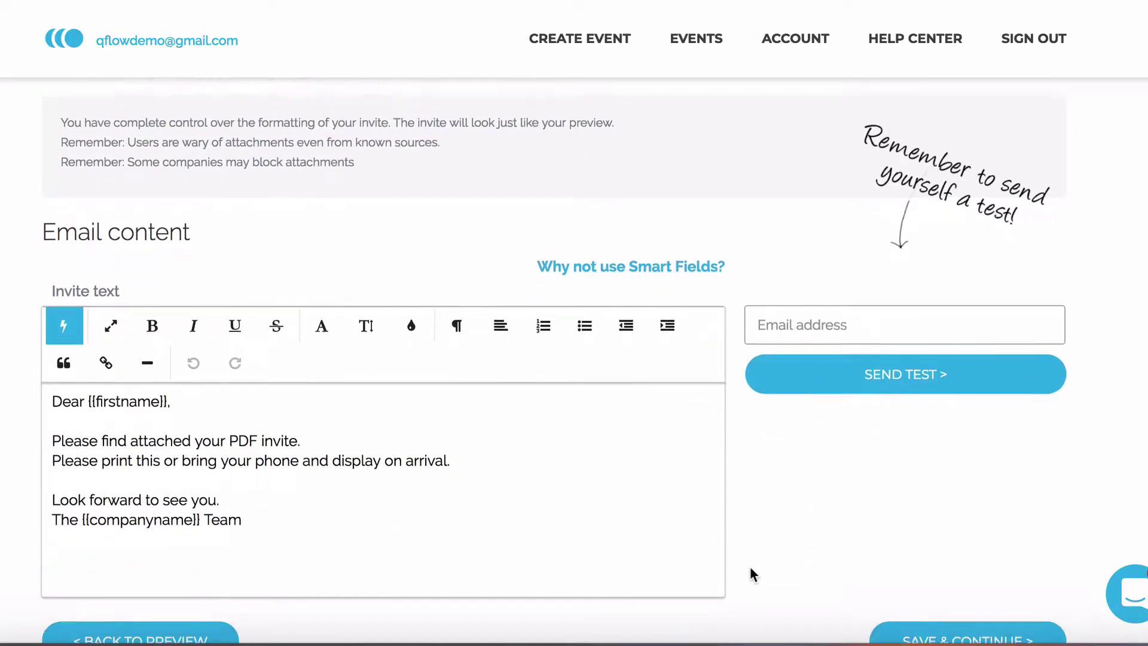
pyautogui.scroll(-1, 751, 573)
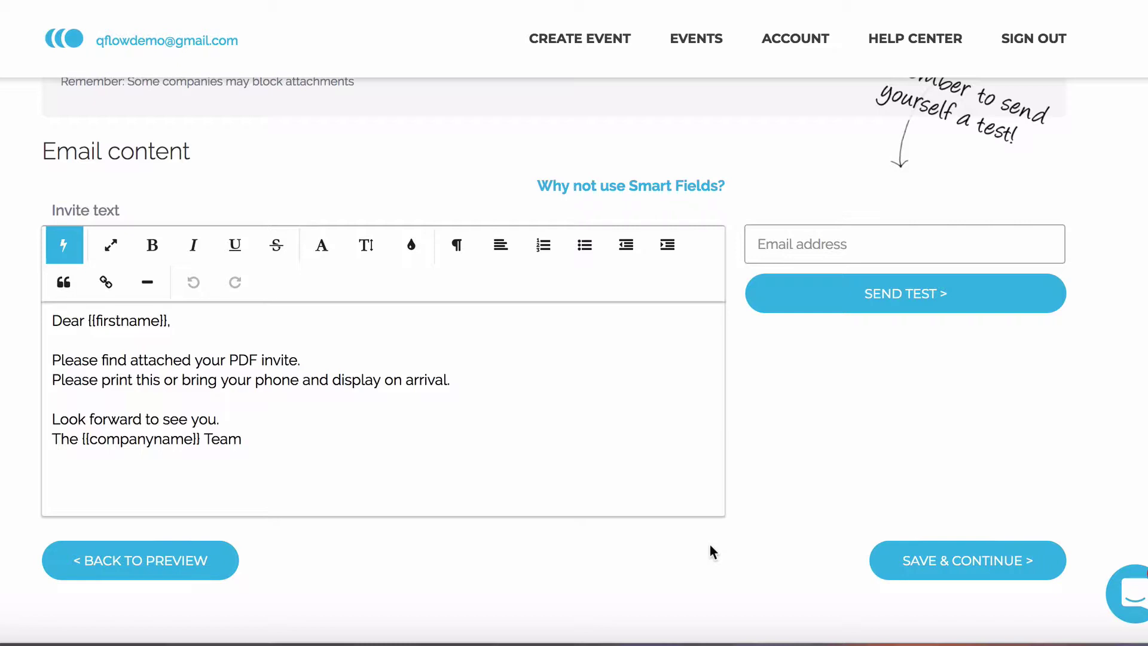
pyautogui.scroll(-1, 709, 544)
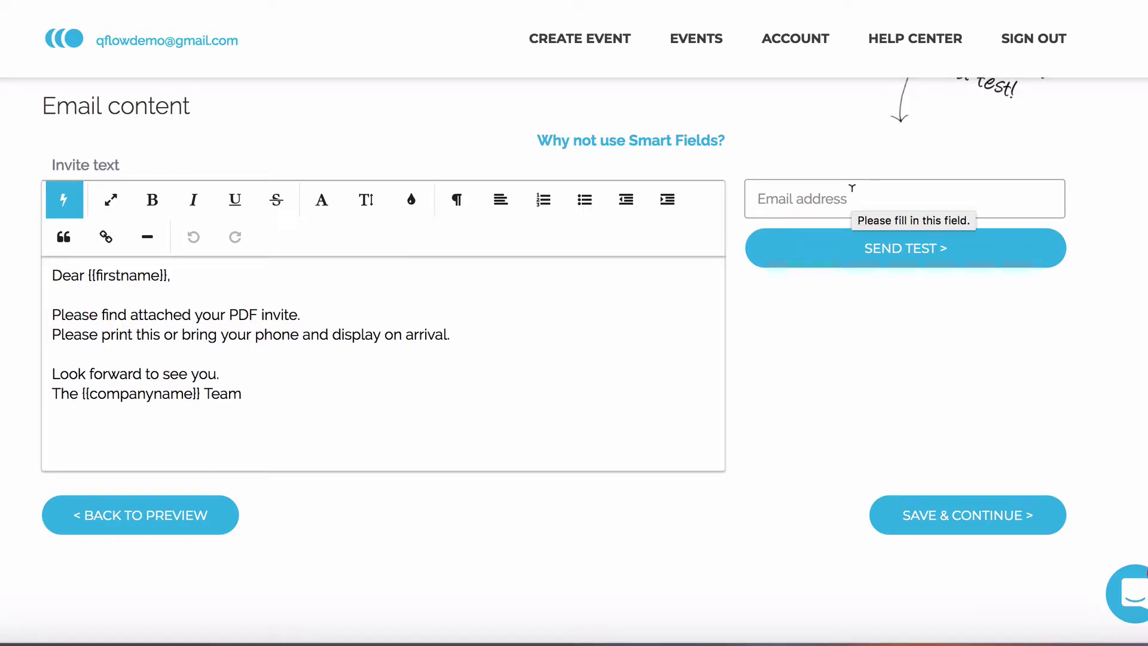
pyautogui.scroll(-1, 854, 197)
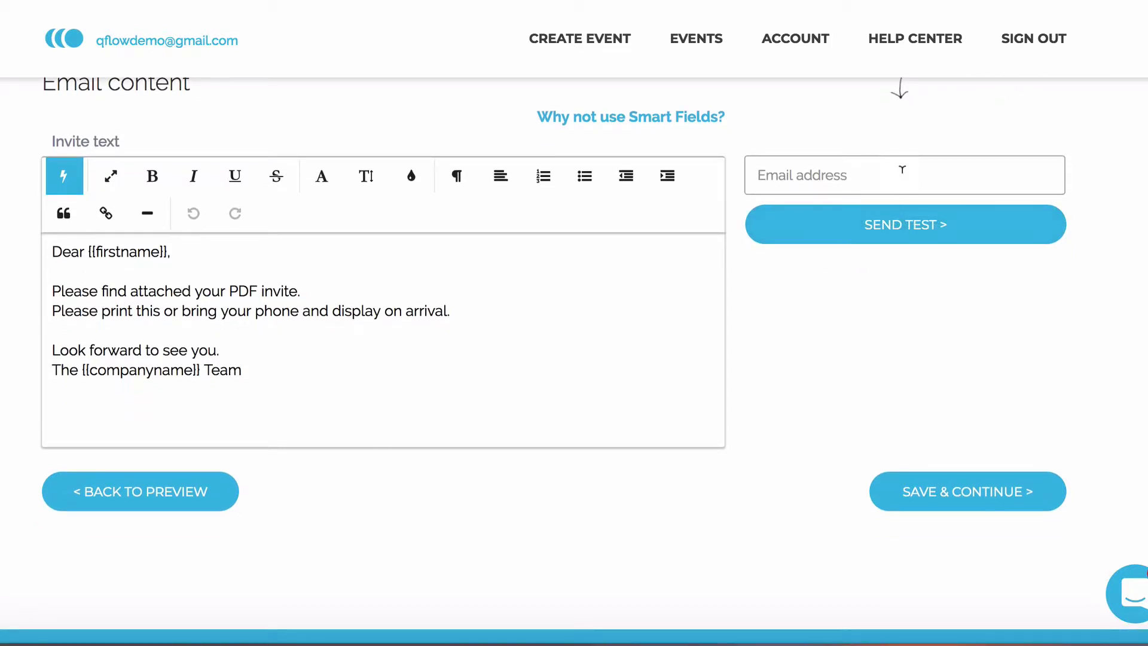
pyautogui.scroll(-1, 900, 177)
pyautogui.scroll(-1, 901, 179)
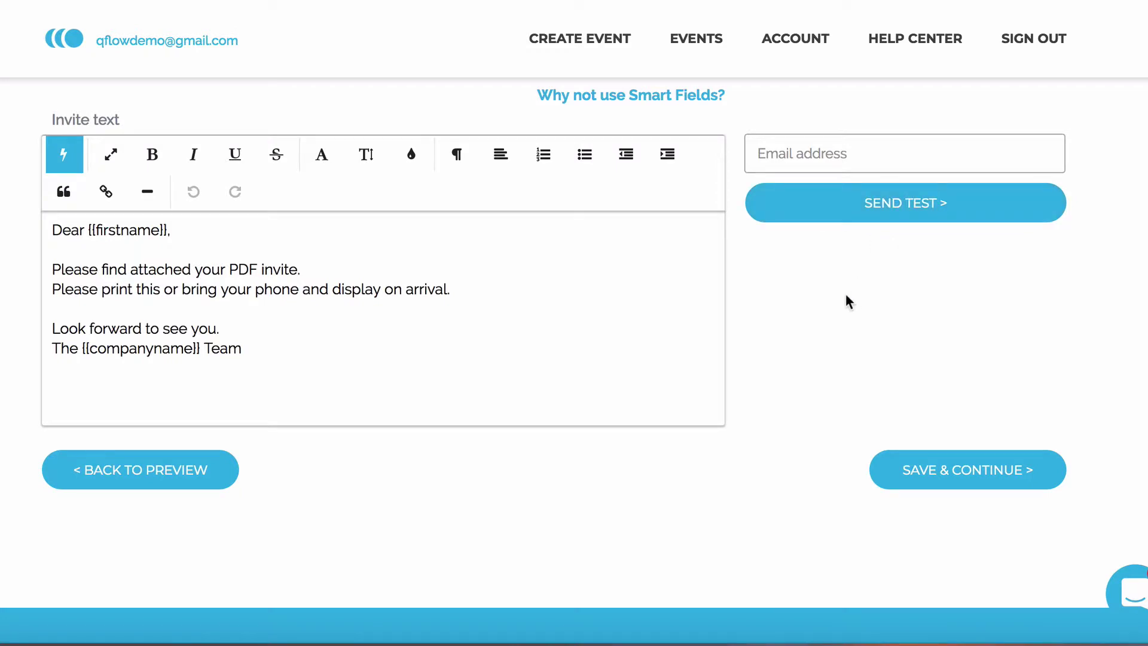
pyautogui.scroll(-1, 845, 293)
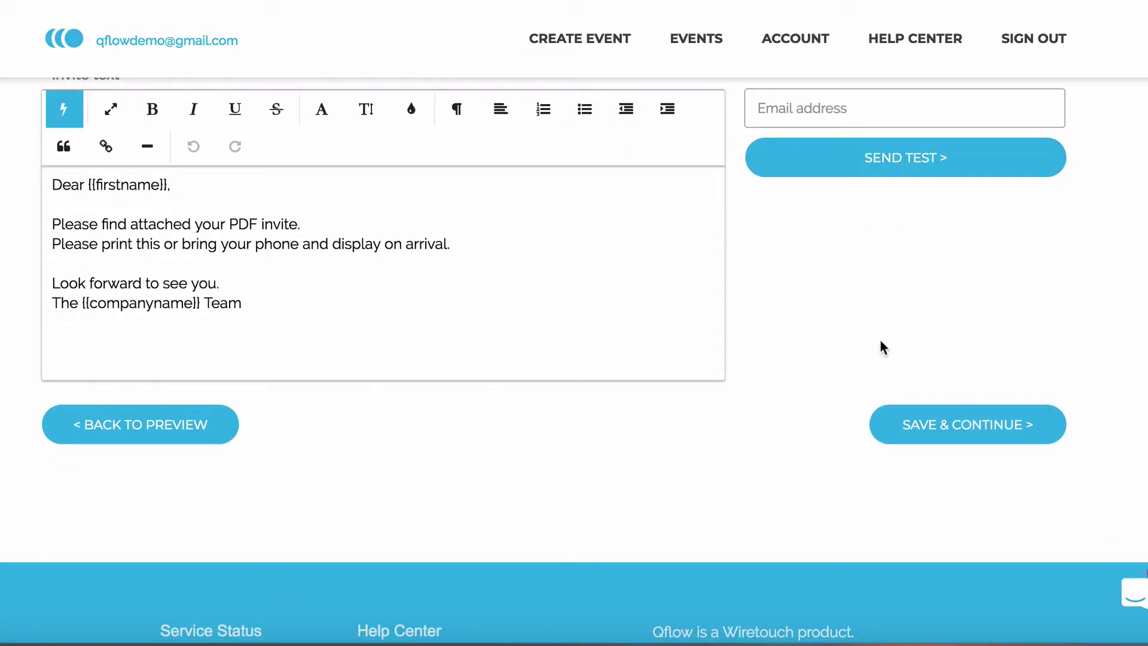
pyautogui.click(967, 433)
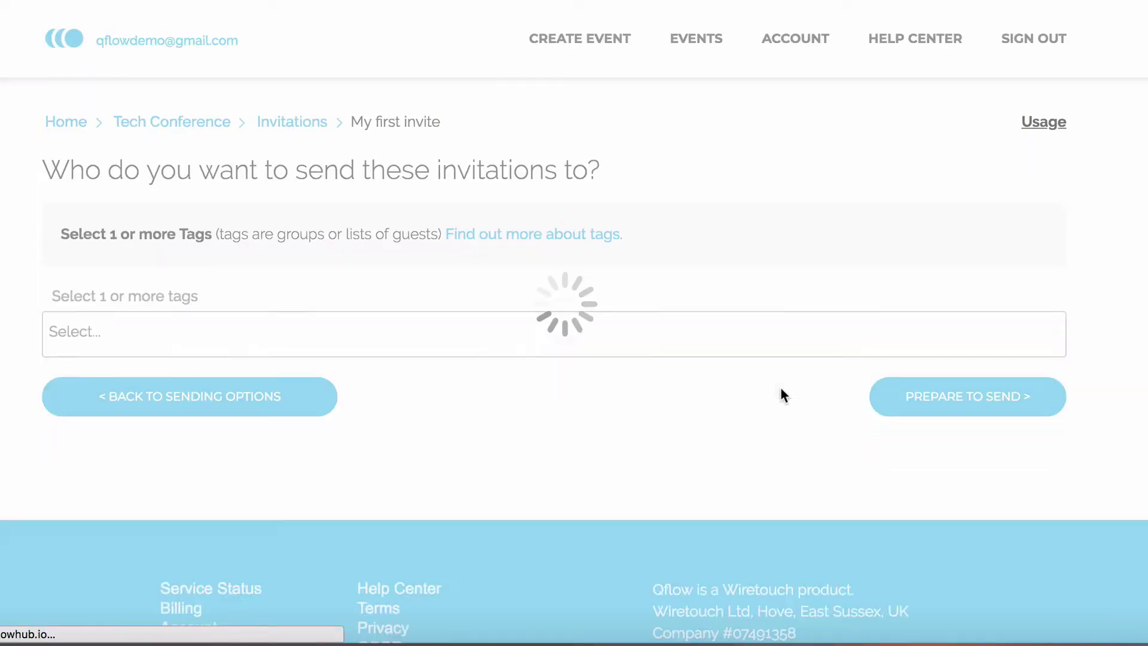
# Select the Guest lists tag as recipients and prepare the 50 invitations for sending.
pyautogui.scroll(-1, 673, 433)
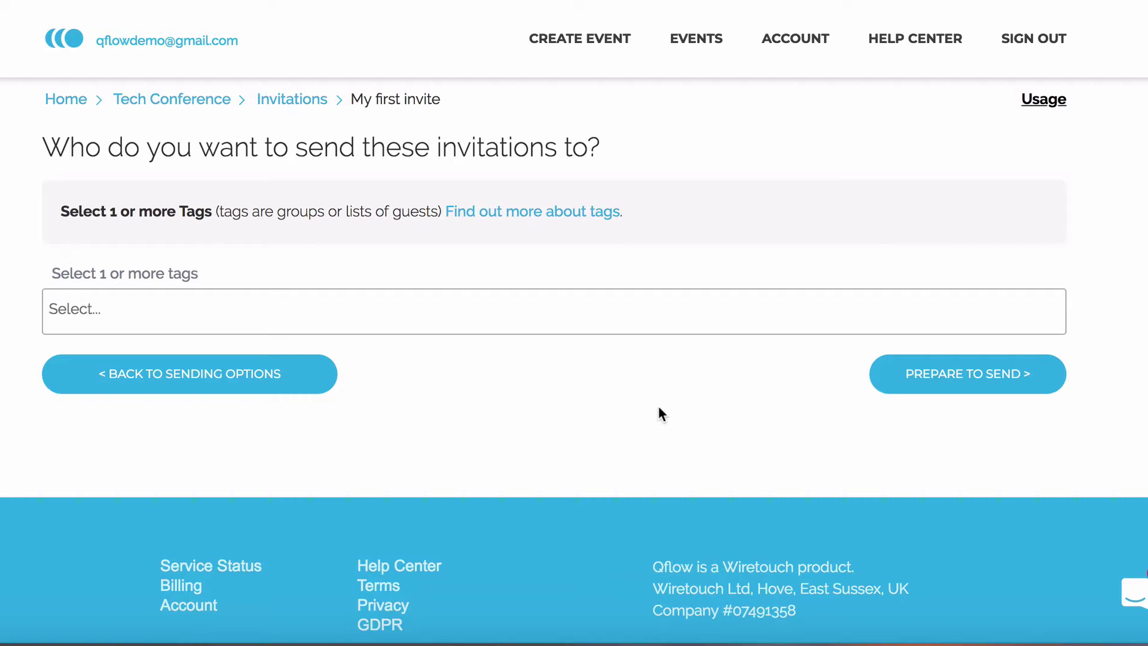
pyautogui.click(350, 310)
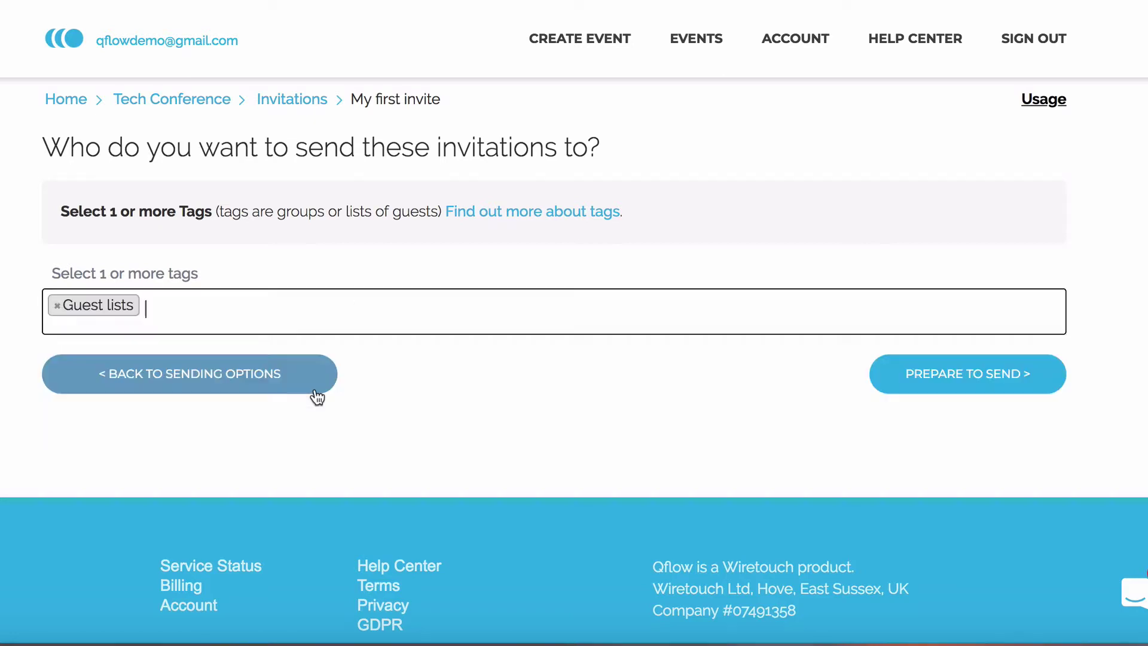
pyautogui.click(965, 383)
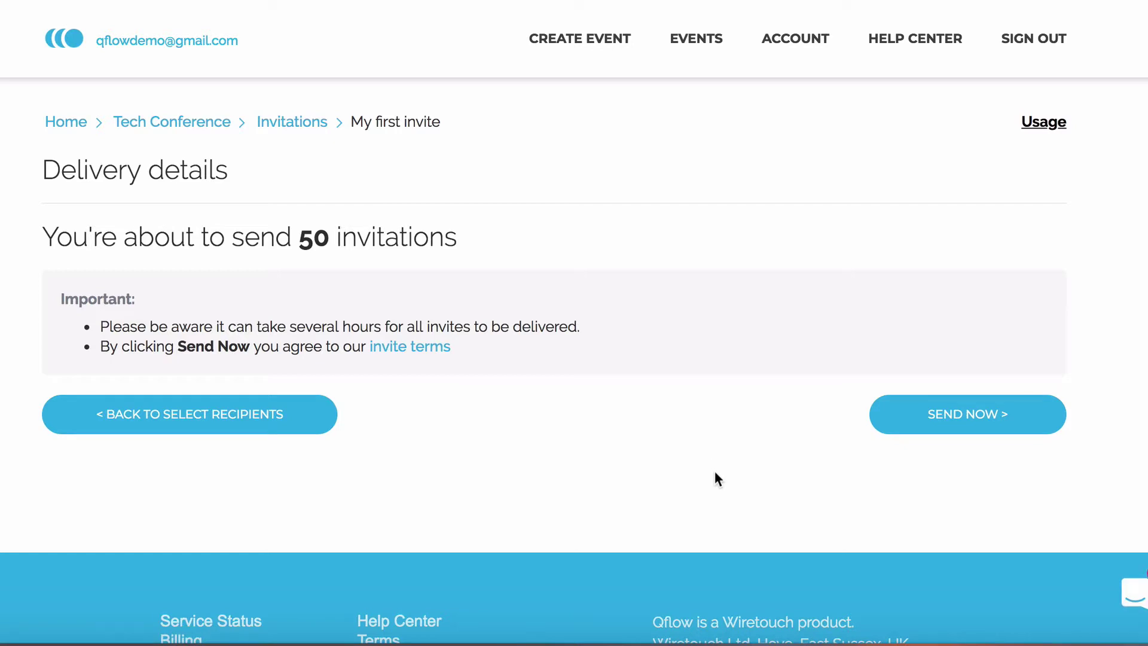
# Send all 50 invitations, resulting in 49 delivered, 6 opened and one delivery issue.
pyautogui.scroll(-1, 714, 472)
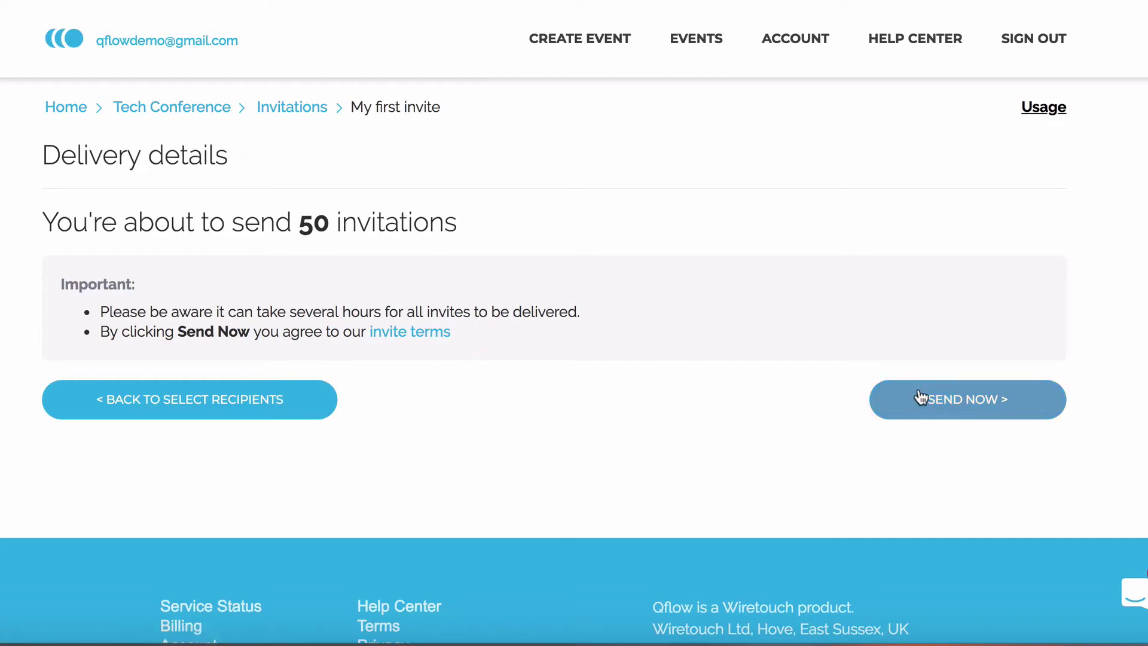
pyautogui.click(936, 407)
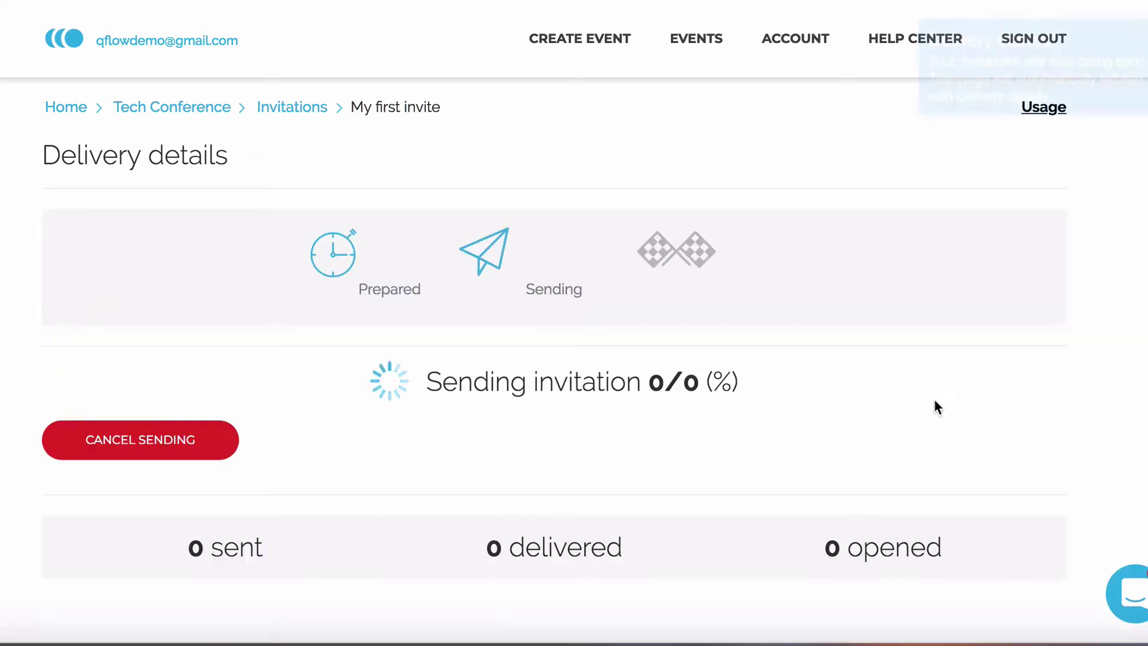
pyautogui.scroll(-1, 822, 401)
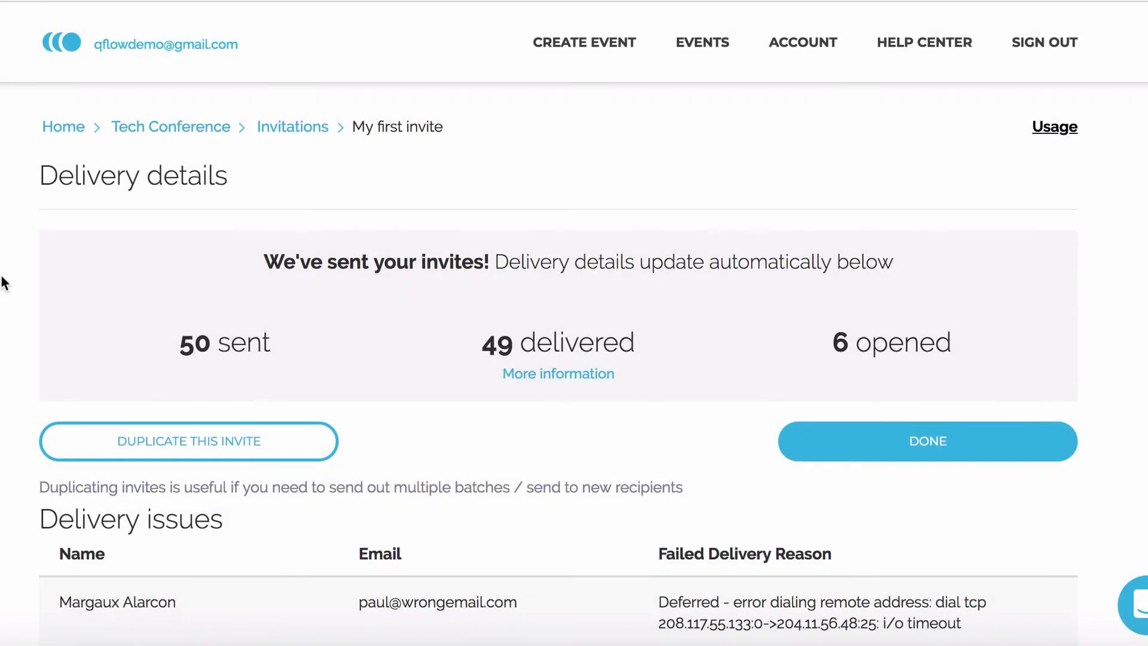
pyautogui.scroll(-3, 3, 282)
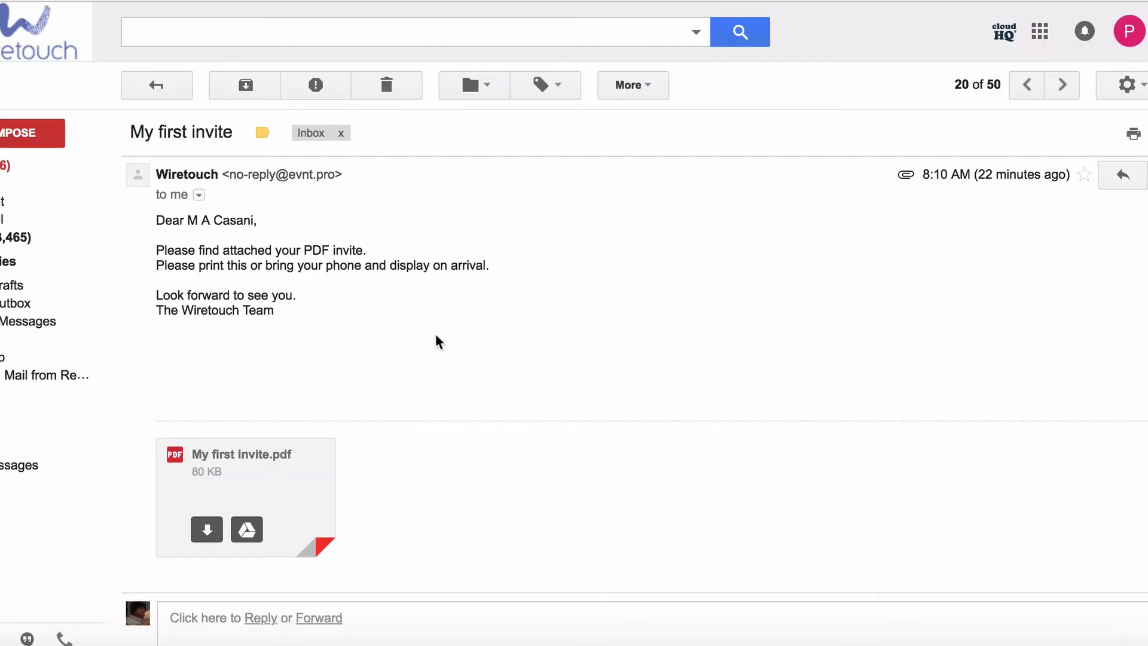
# Preview the 'My first invite.pdf' attachment showing the ACME invite, QR code and Tags: Guest lists.
pyautogui.scroll(-1, 350, 346)
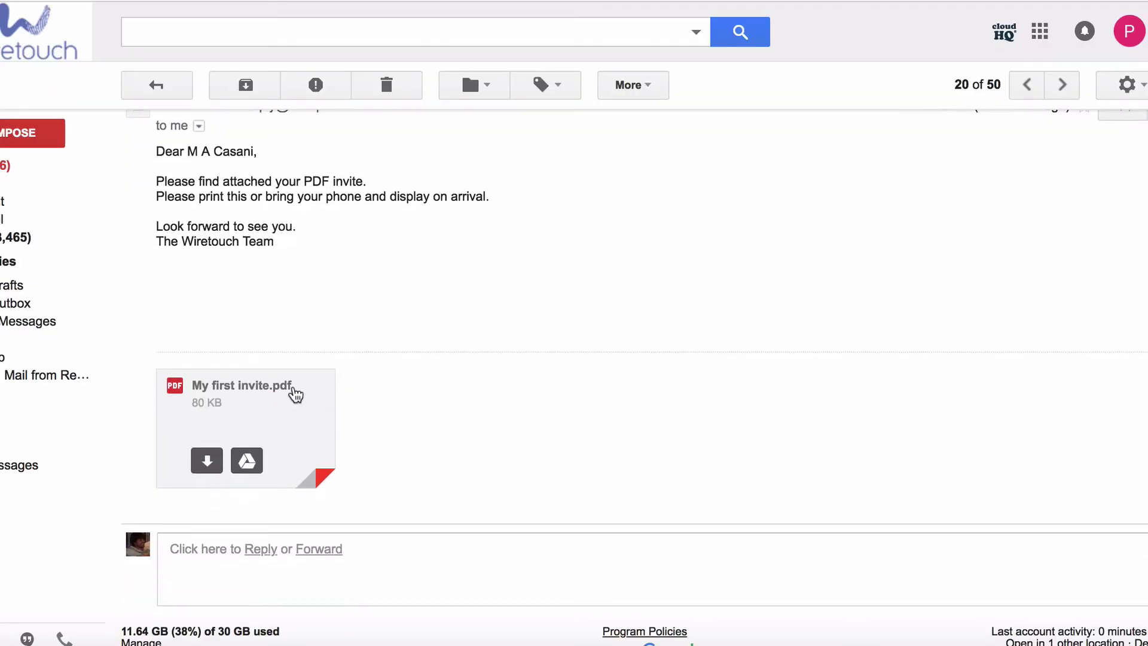
pyautogui.click(253, 408)
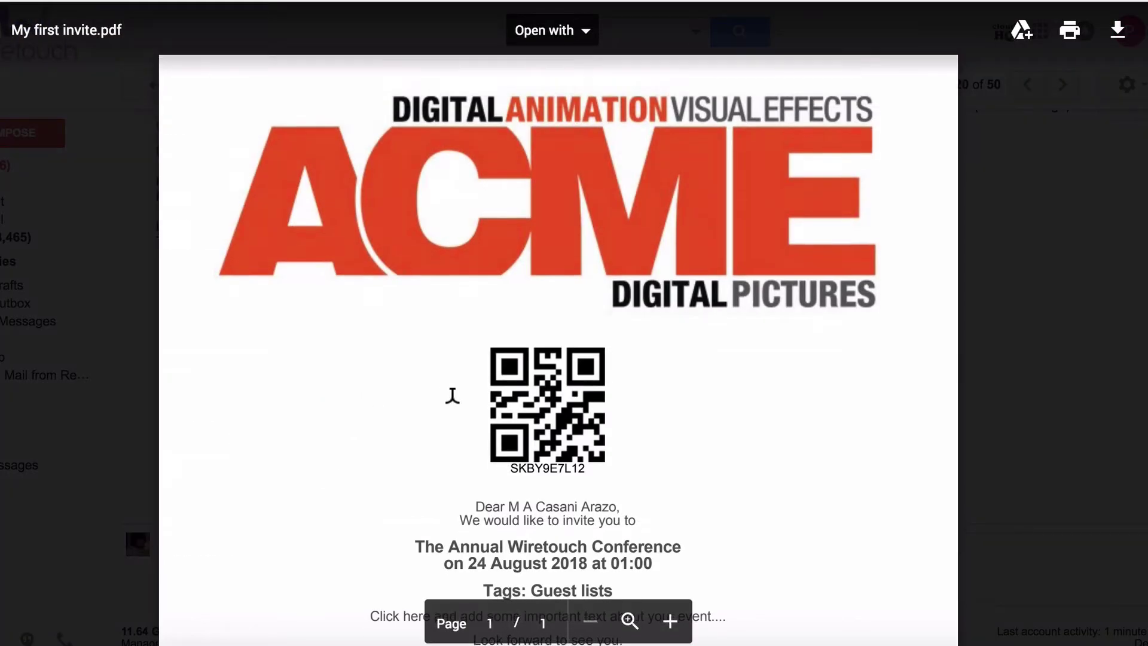
pyautogui.scroll(-3, 452, 394)
pyautogui.scroll(3, 452, 394)
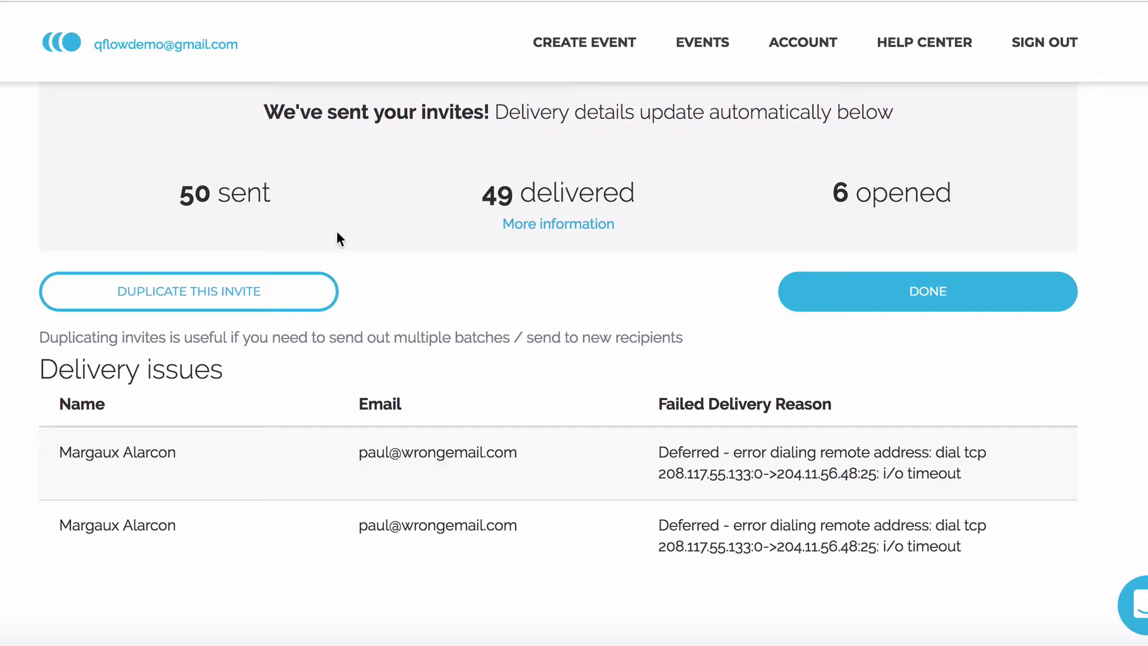
pyautogui.scroll(-1, 407, 282)
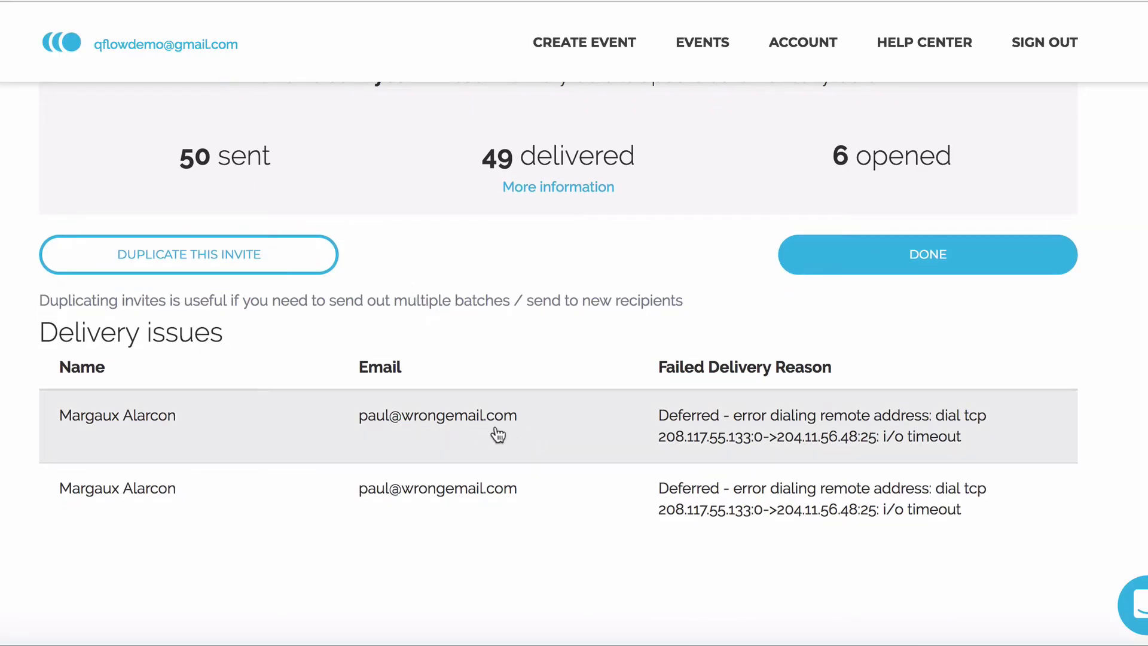
# Replace the undelivered guest's wrong email with the correct address and save the guest.
pyautogui.click(465, 435)
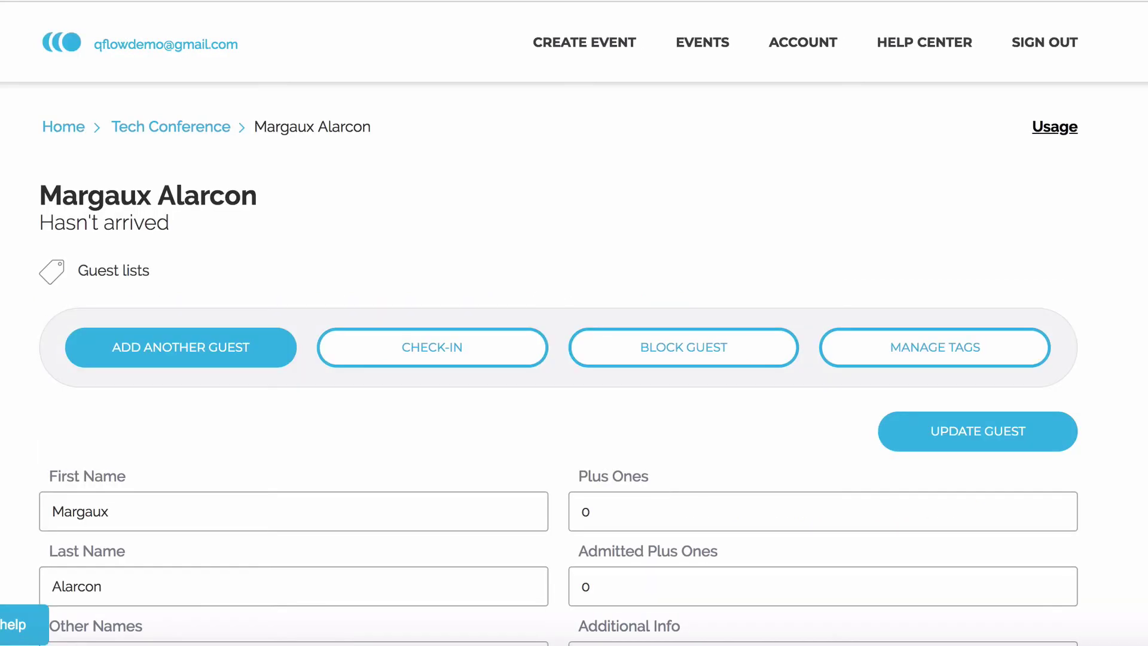
pyautogui.scroll(-4, 574, 371)
pyautogui.scroll(-2, 574, 358)
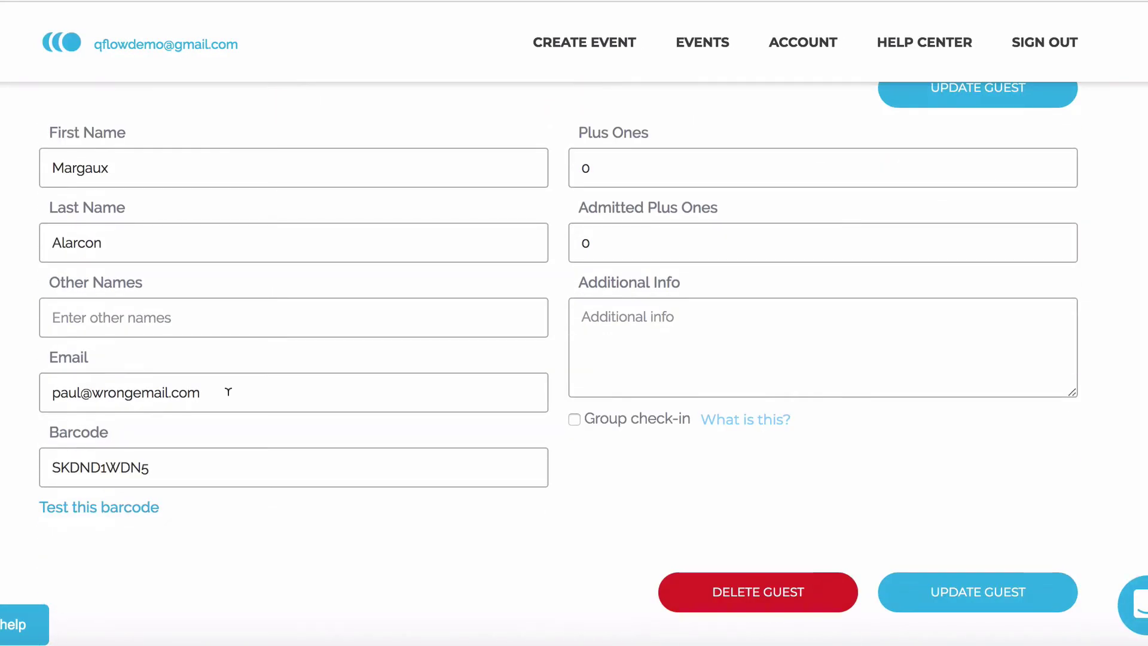
pyautogui.moveTo(241, 388); pyautogui.dragTo(5, 392)
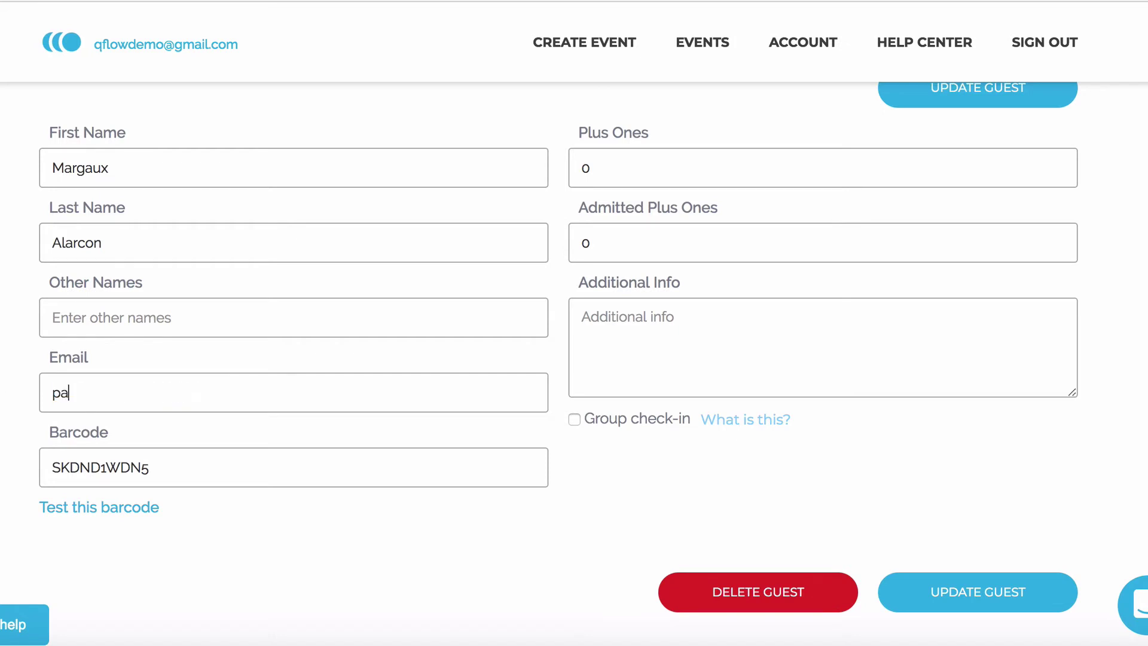
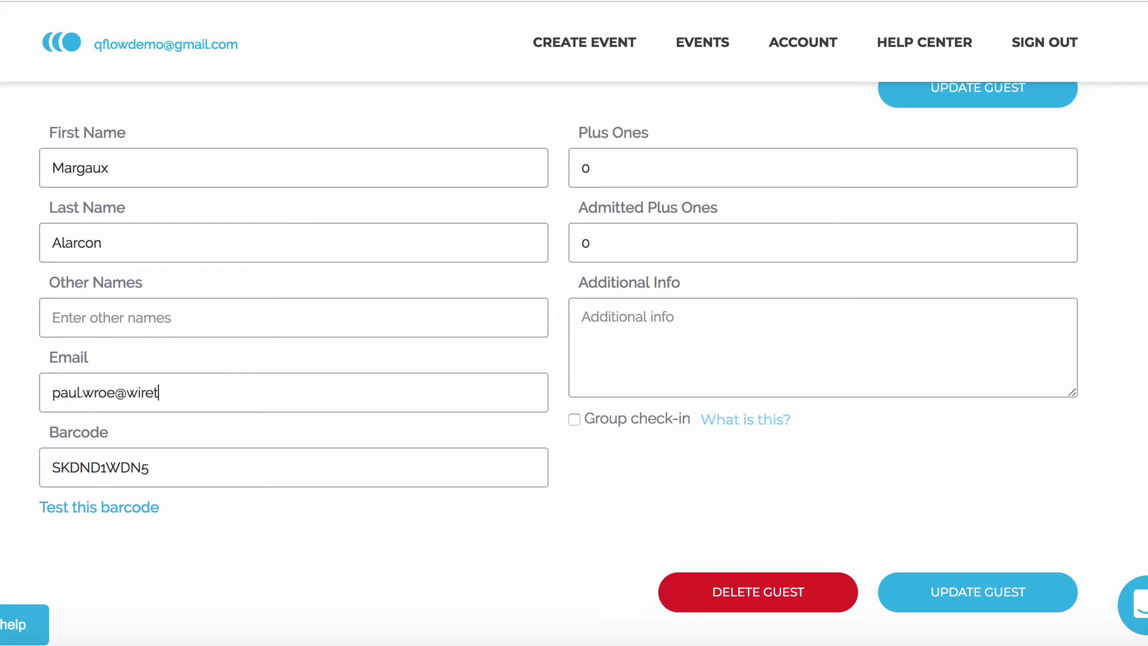
pyautogui.click(989, 583)
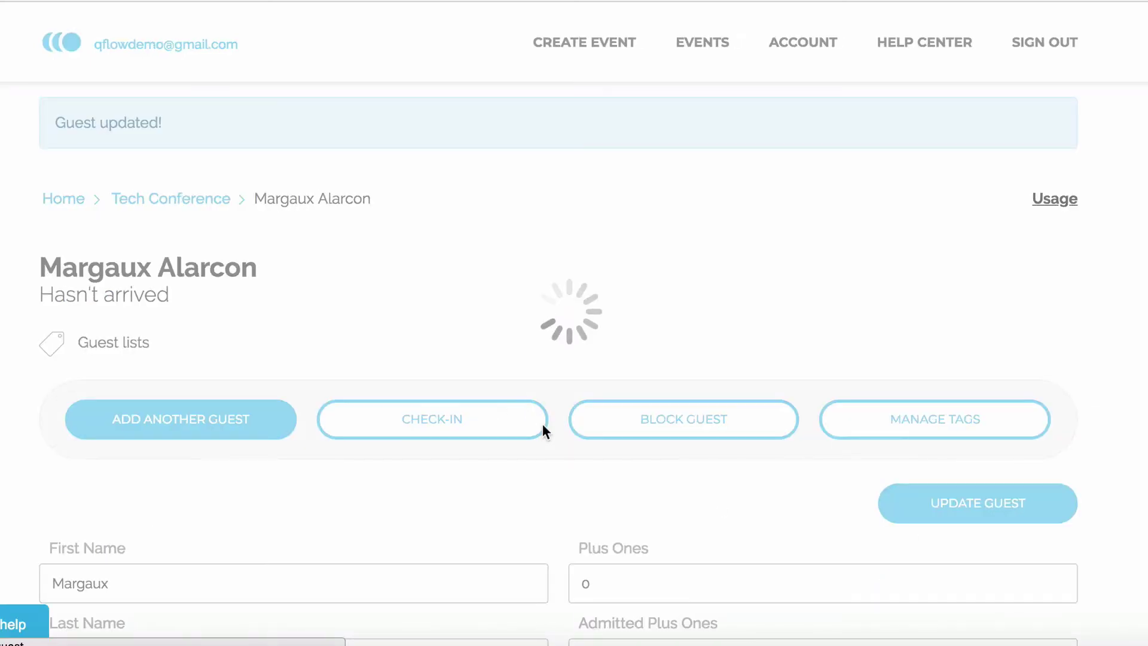
pyautogui.scroll(-12, 543, 420)
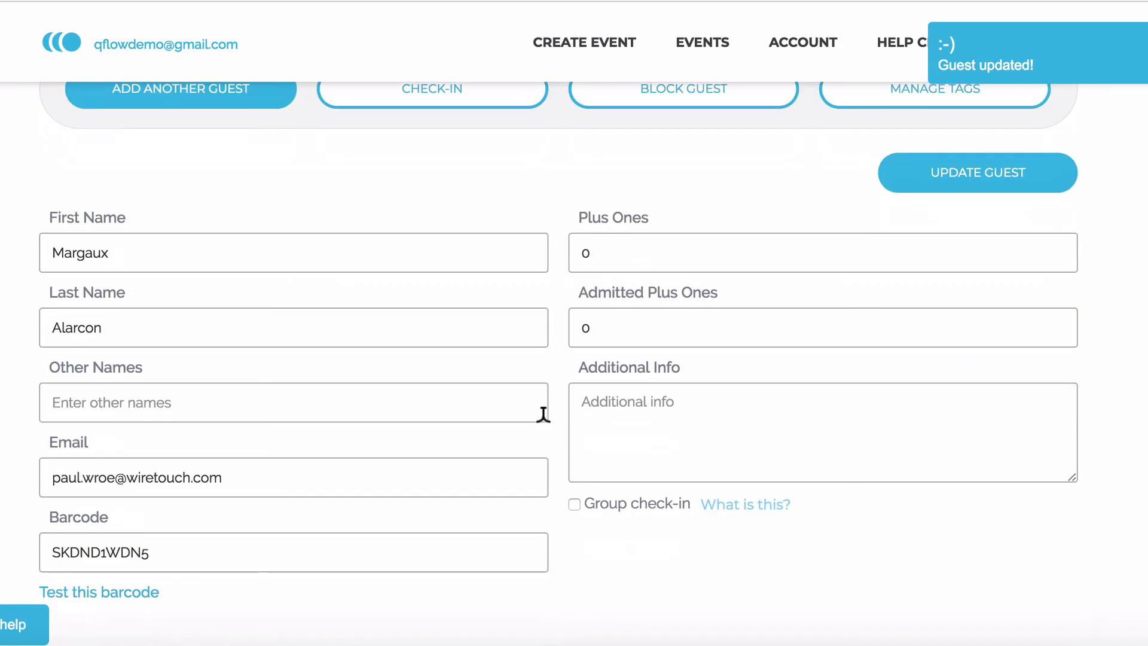
pyautogui.scroll(-5, 544, 432)
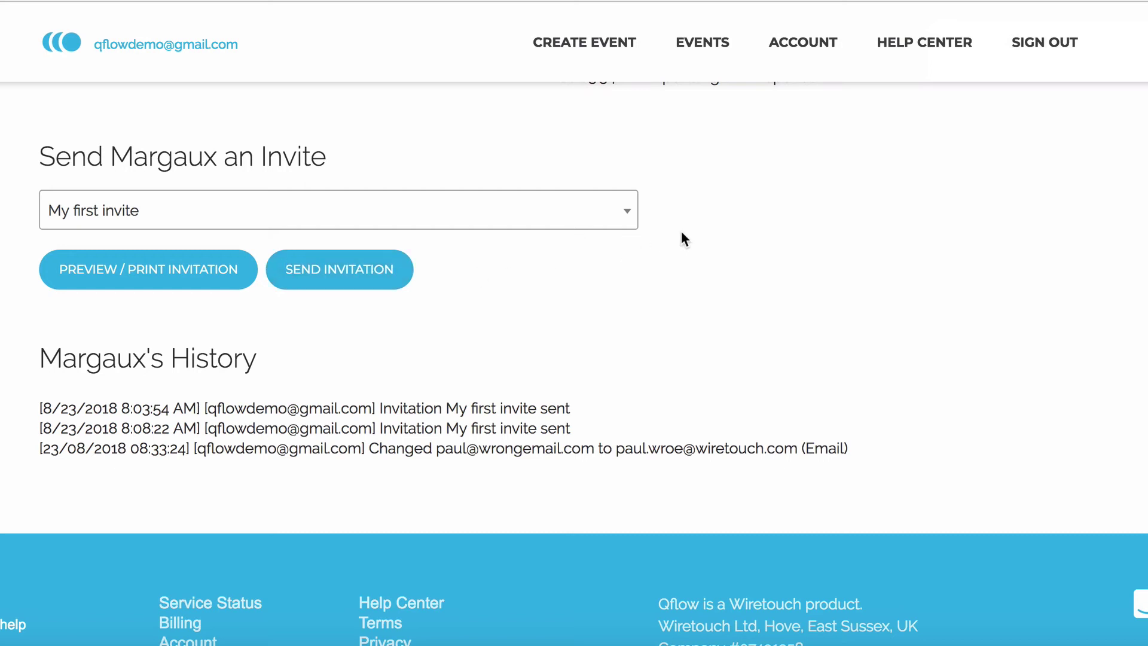
# Resend the 'My first invite' invitation to the guest with the corrected email.
pyautogui.click(610, 215)
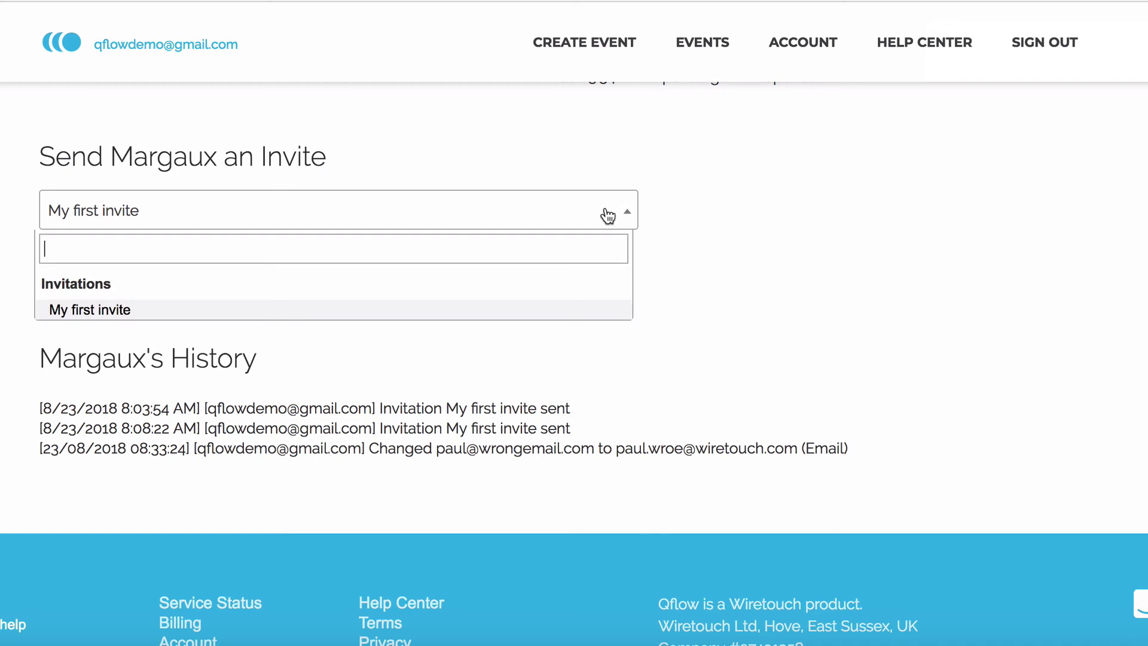
pyautogui.click(577, 312)
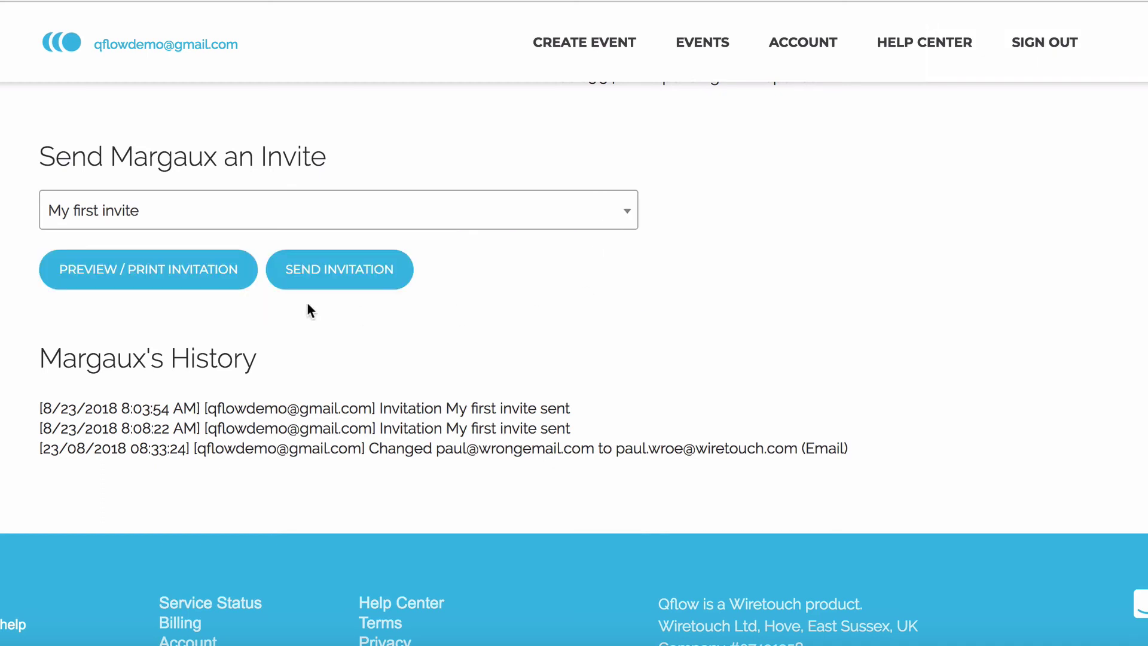
pyautogui.click(347, 277)
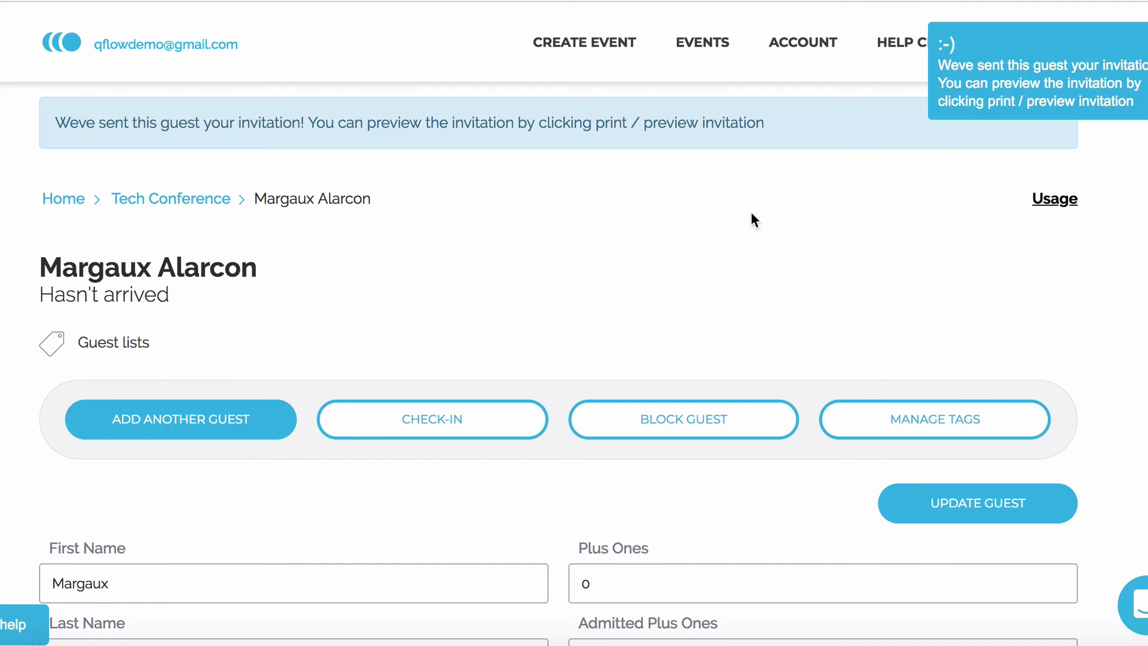
pyautogui.scroll(-5, 555, 371)
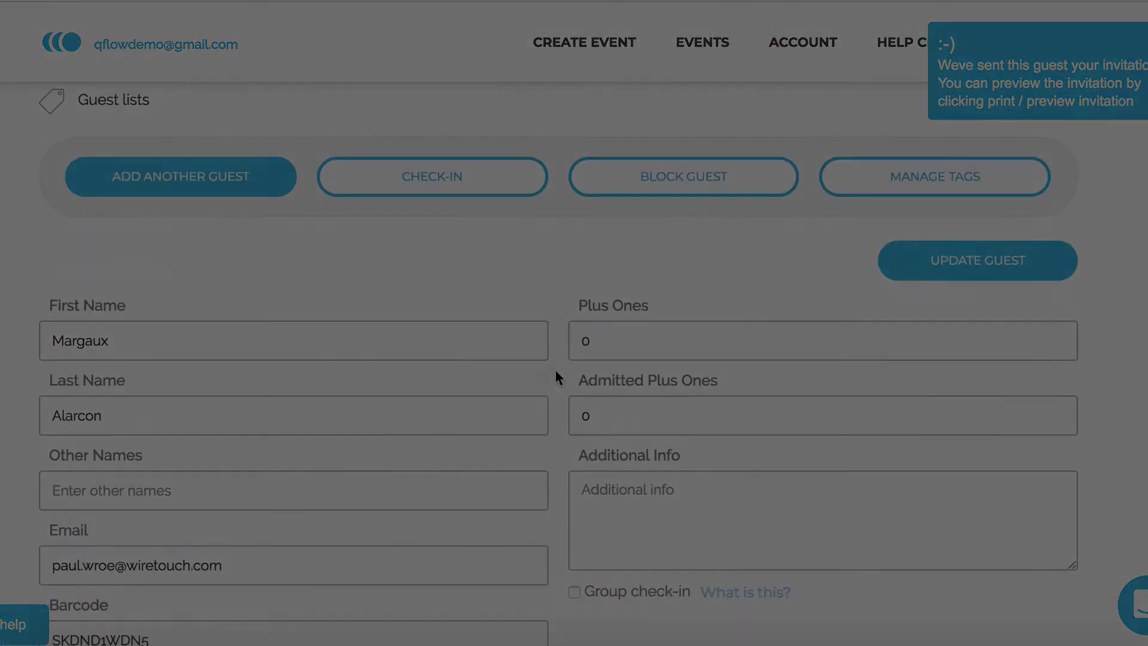